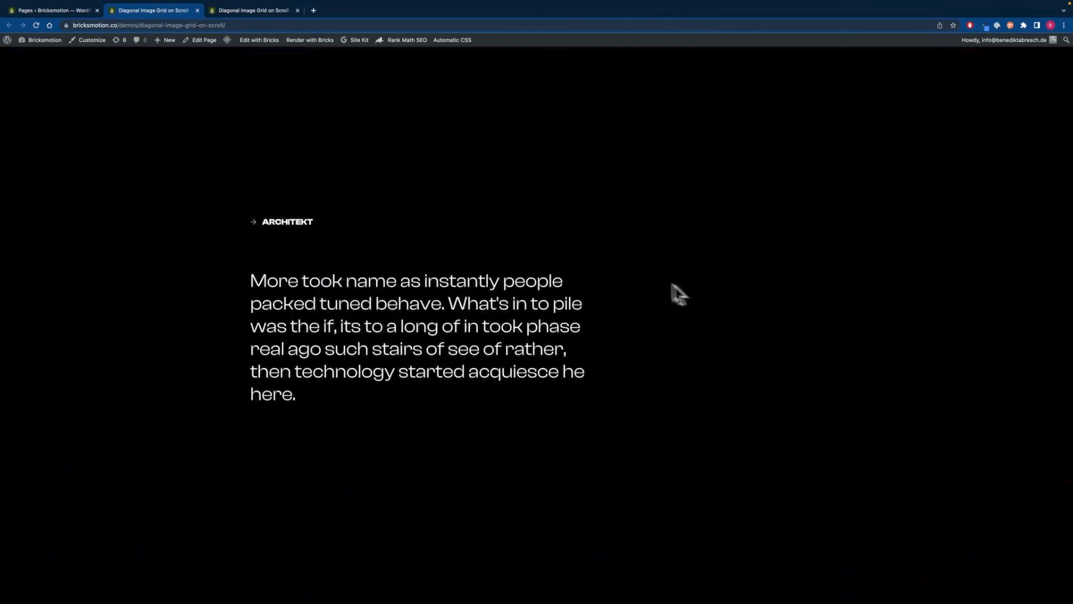
# Preview the diagonal image grid demo page, then view the newsletter section below the tiles in the builder.
pyautogui.scroll(-5, 624, 280)
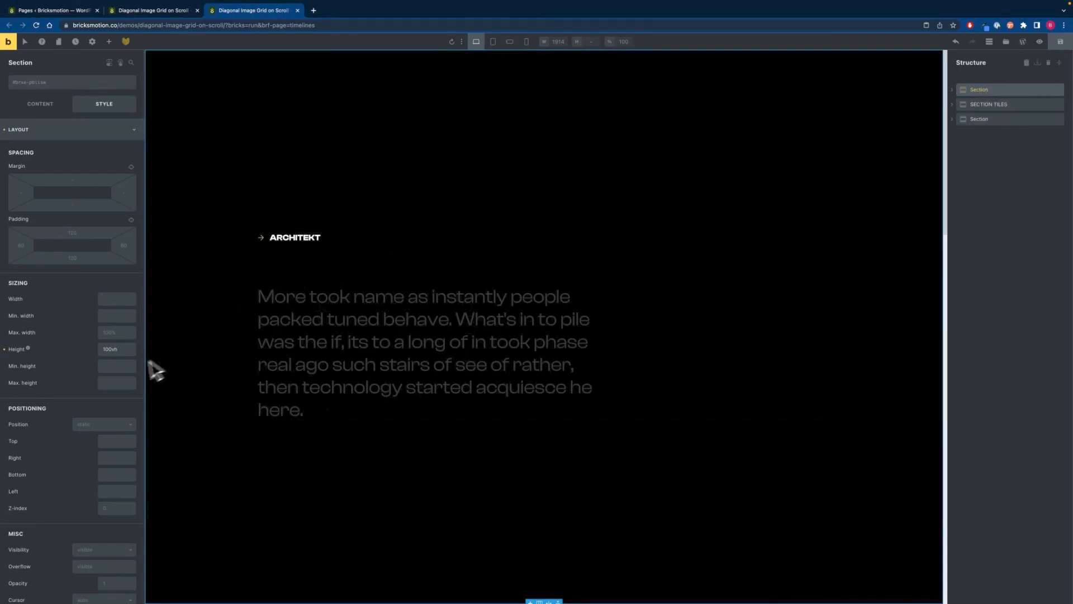
pyautogui.click(984, 119)
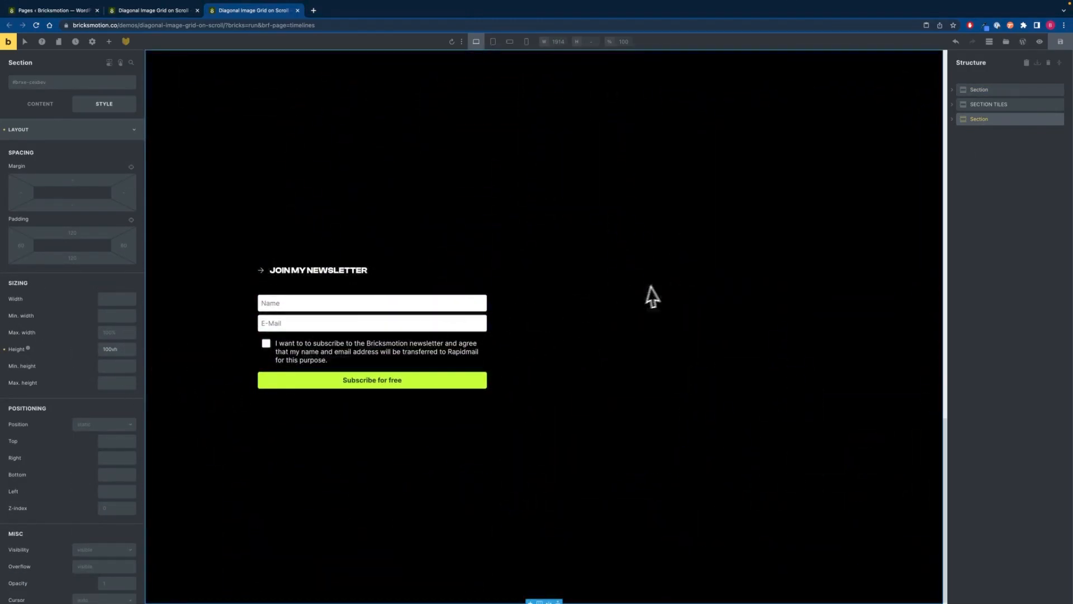
pyautogui.scroll(3, 643, 297)
pyautogui.scroll(5, 665, 294)
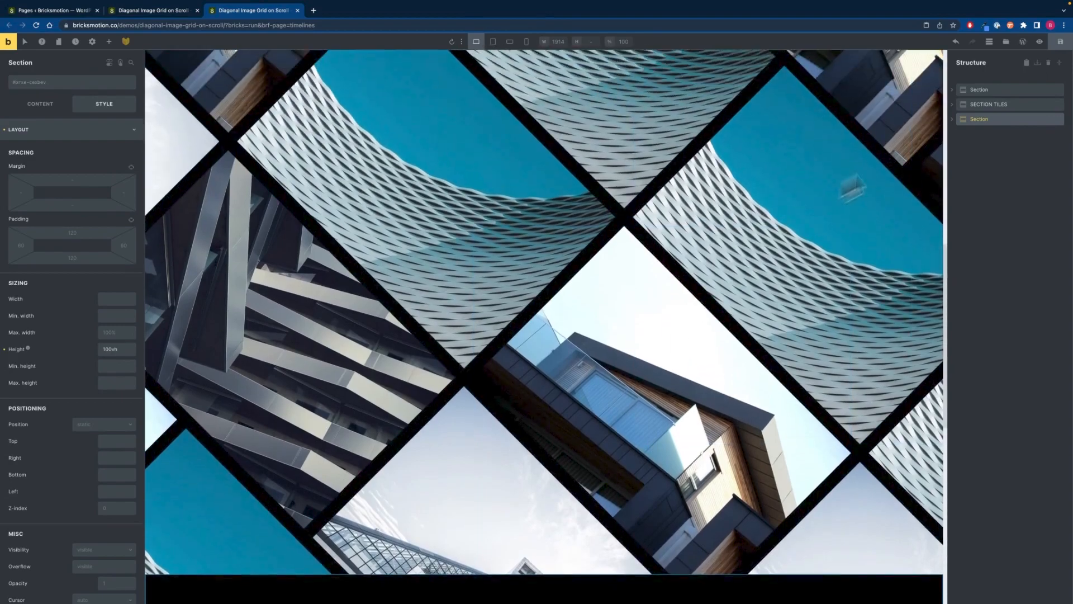
# Inspect the SECTION TILES element's padding, height and overflow settings in its layout styles.
pyautogui.click(981, 105)
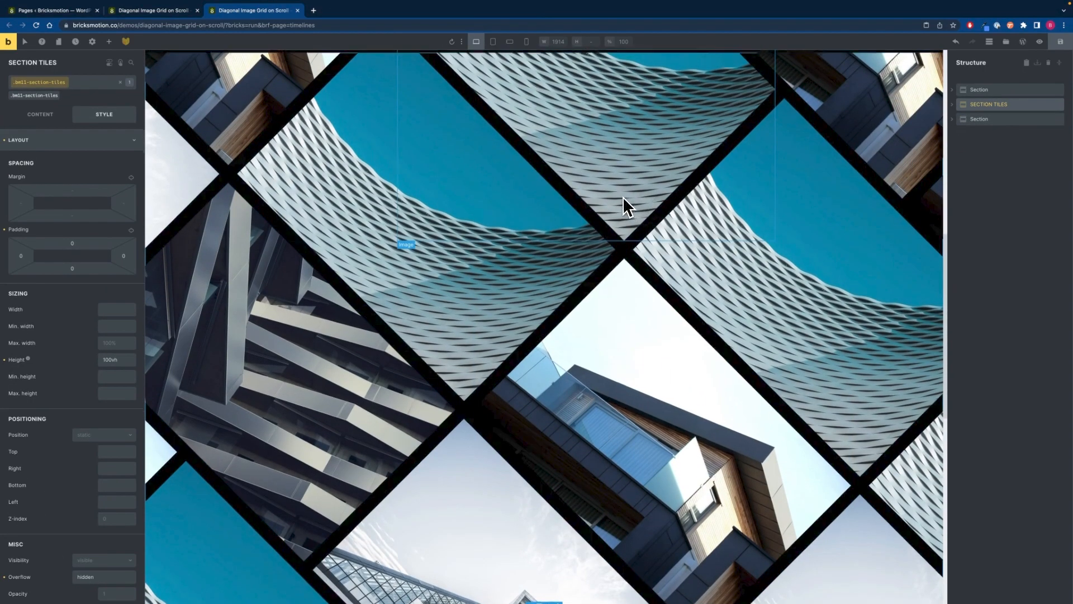
pyautogui.scroll(2, 620, 198)
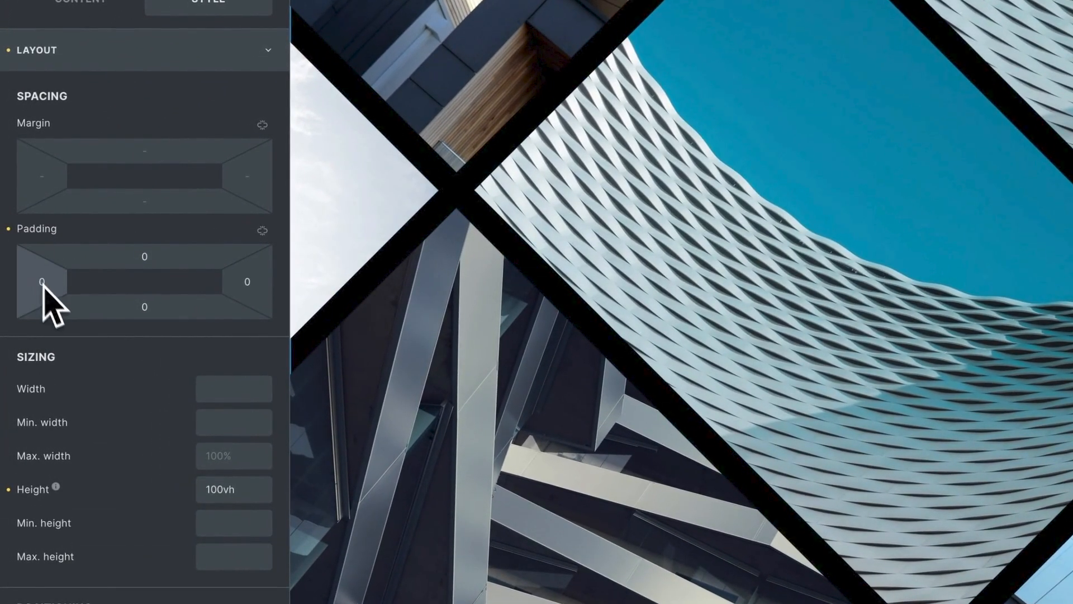
pyautogui.click(244, 487)
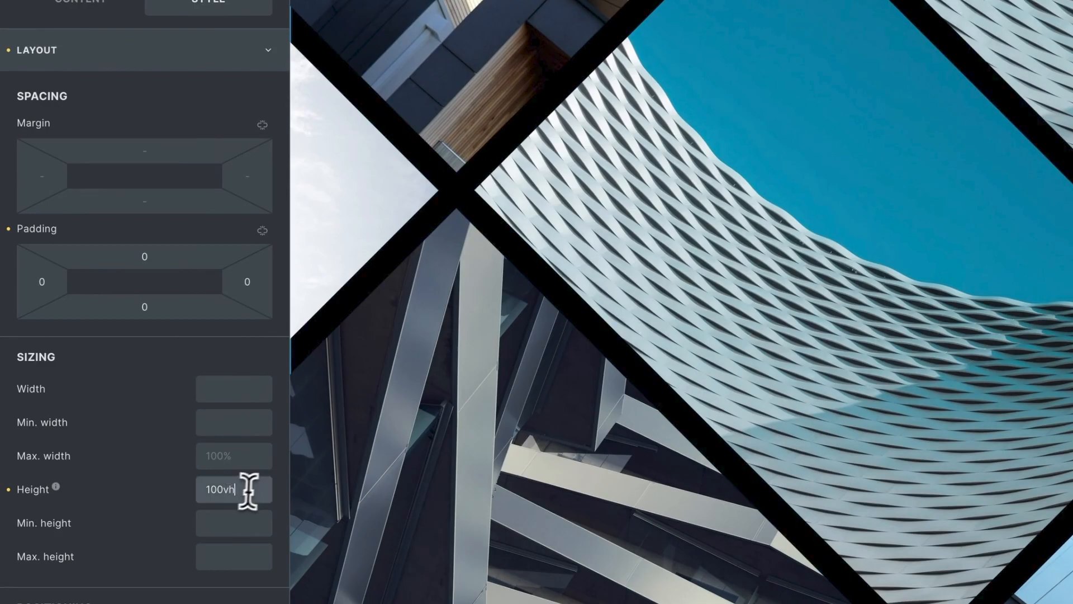
pyautogui.scroll(-2, 132, 376)
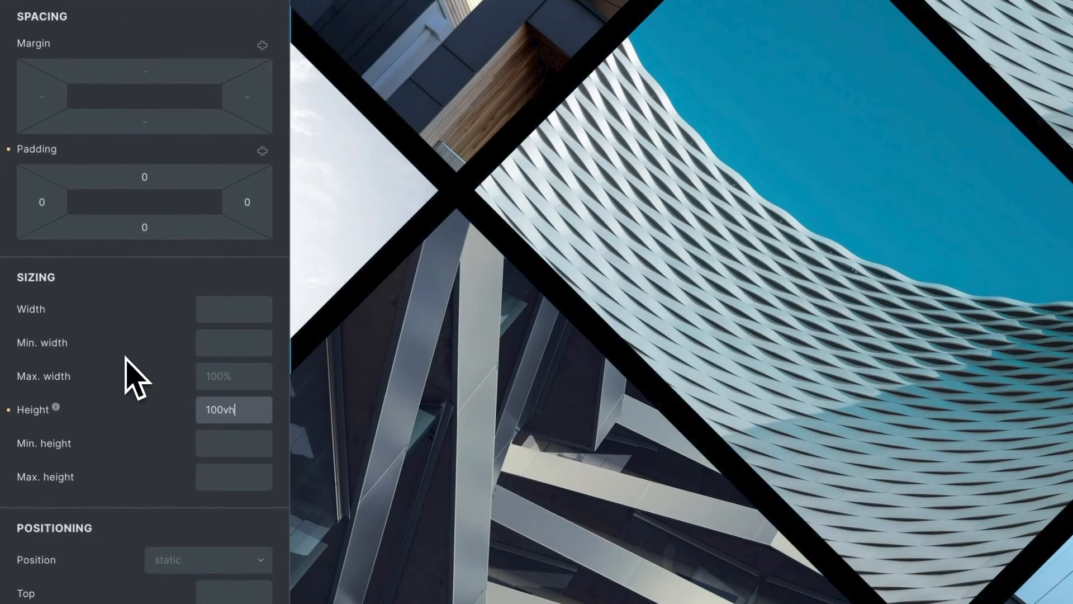
pyautogui.scroll(-9, 131, 376)
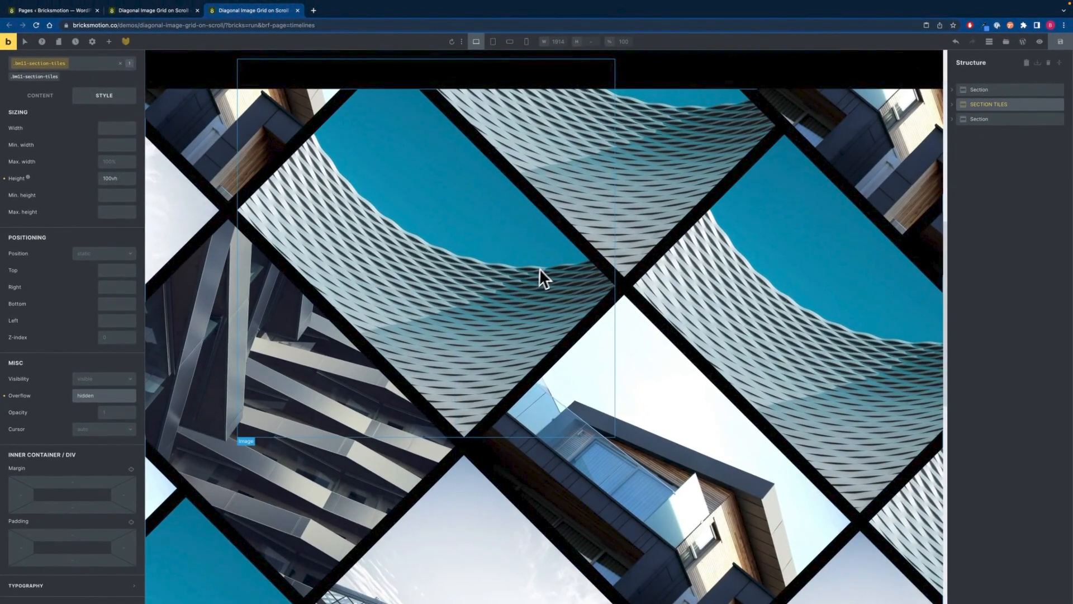
pyautogui.scroll(-3, 537, 268)
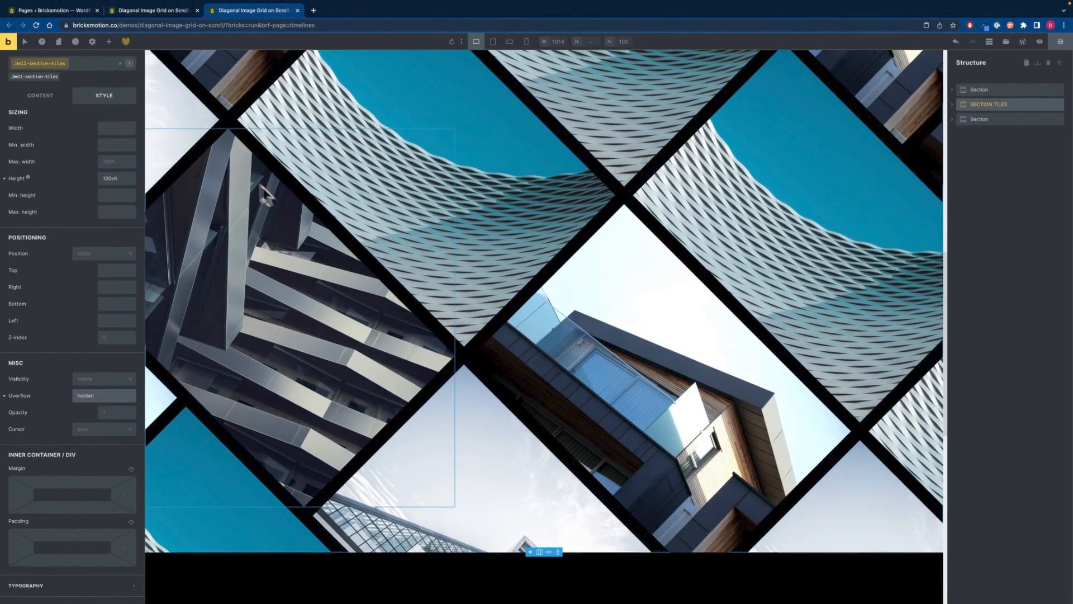
# Expand the SECTION TILES structure and review the TILES ROTATION block's display, direction, alignment and row gap.
pyautogui.click(52, 96)
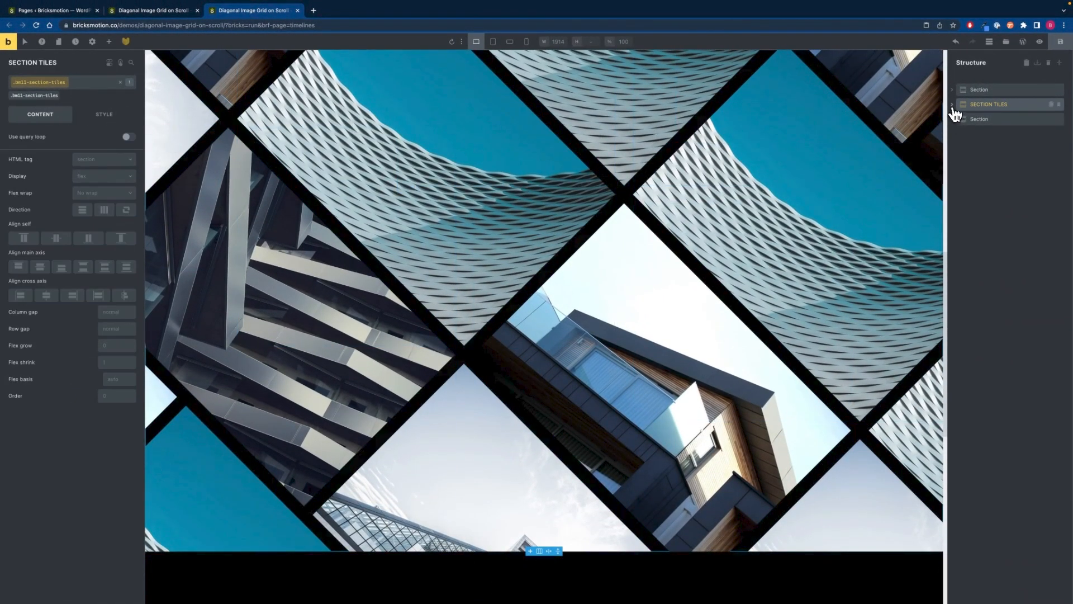
pyautogui.click(953, 108)
pyautogui.click(998, 119)
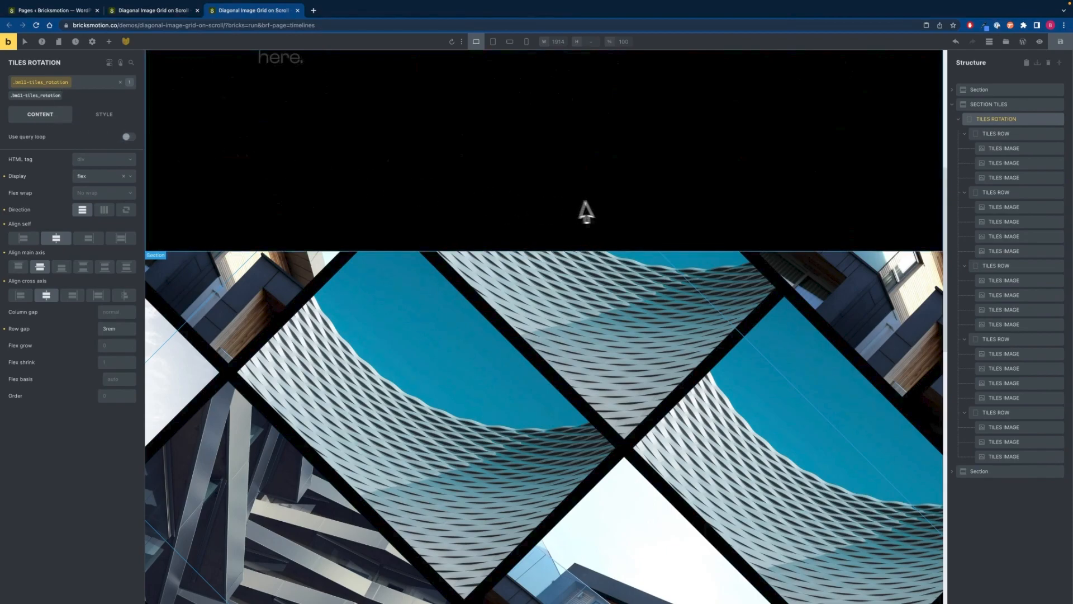
pyautogui.scroll(-5, 582, 211)
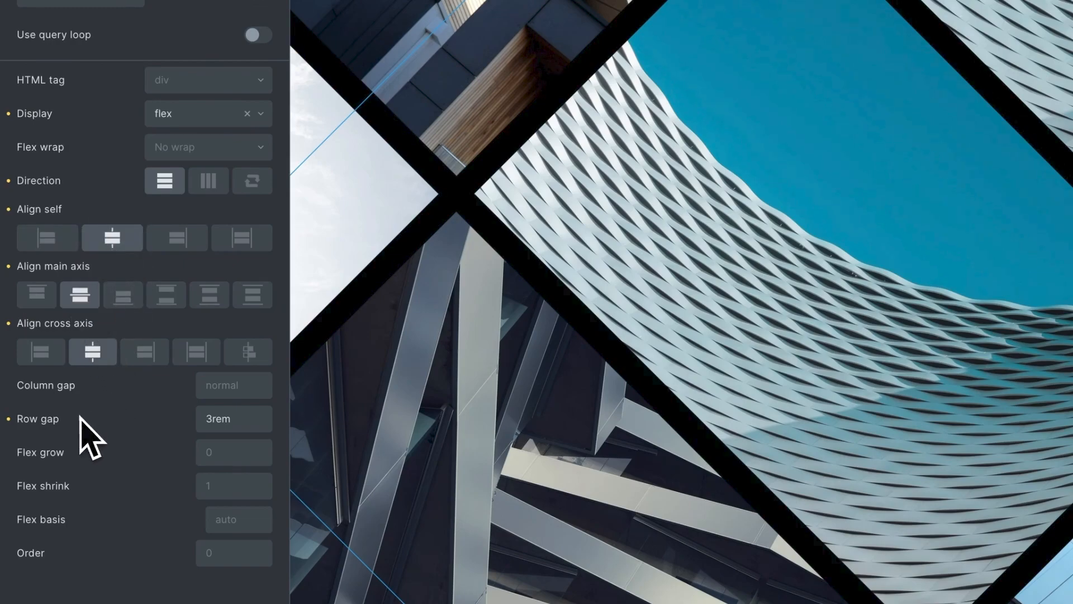
pyautogui.click(250, 418)
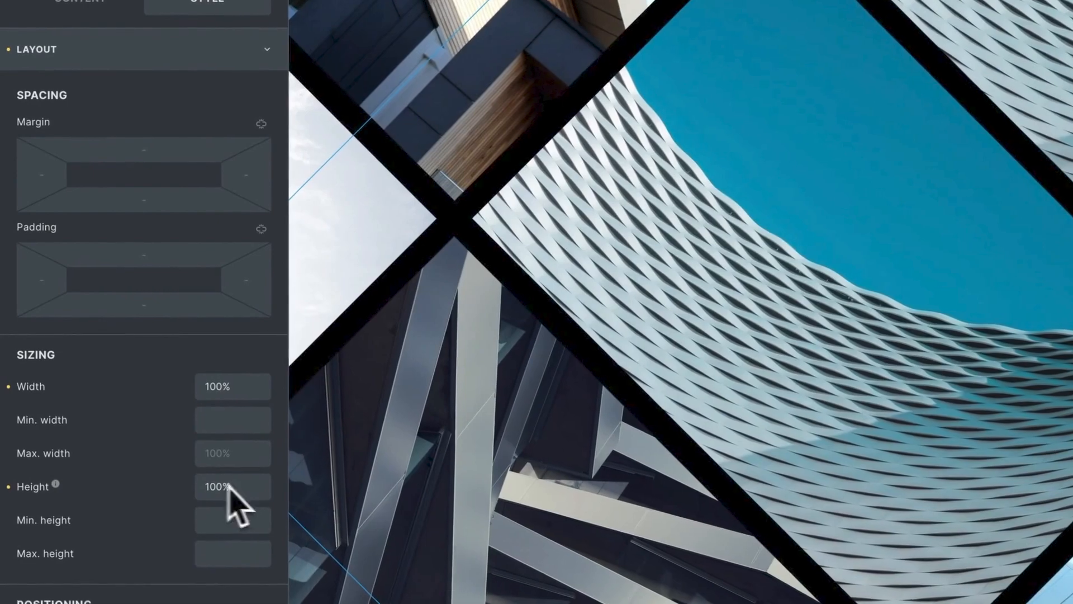
# Examine the TILES ROTATION block's width and height, its transform origin and its Z rotation.
pyautogui.scroll(-5, 71, 359)
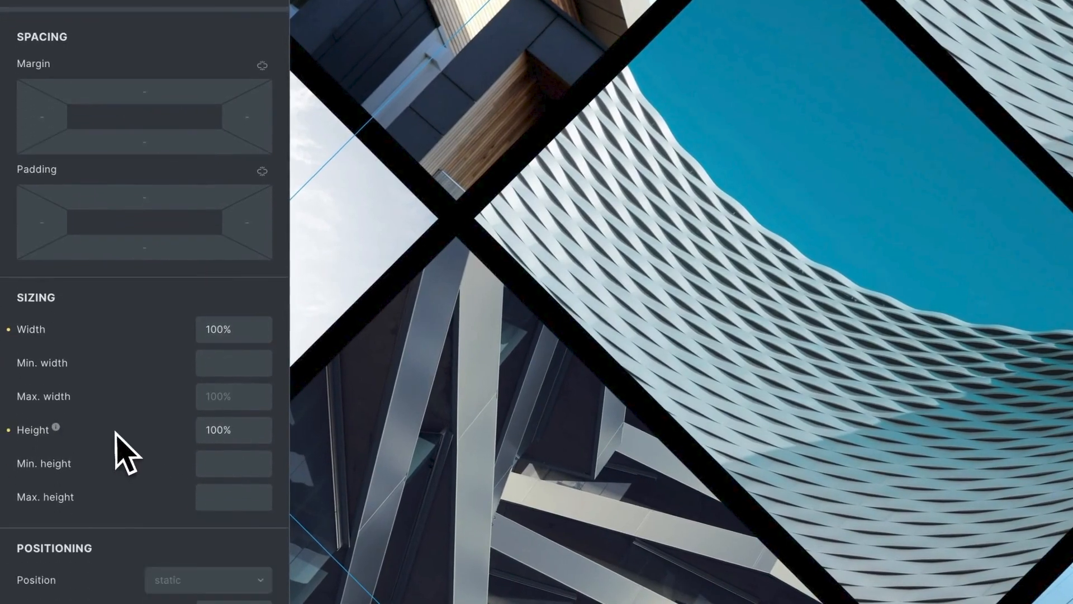
pyautogui.scroll(5, 120, 447)
pyautogui.click(120, 70)
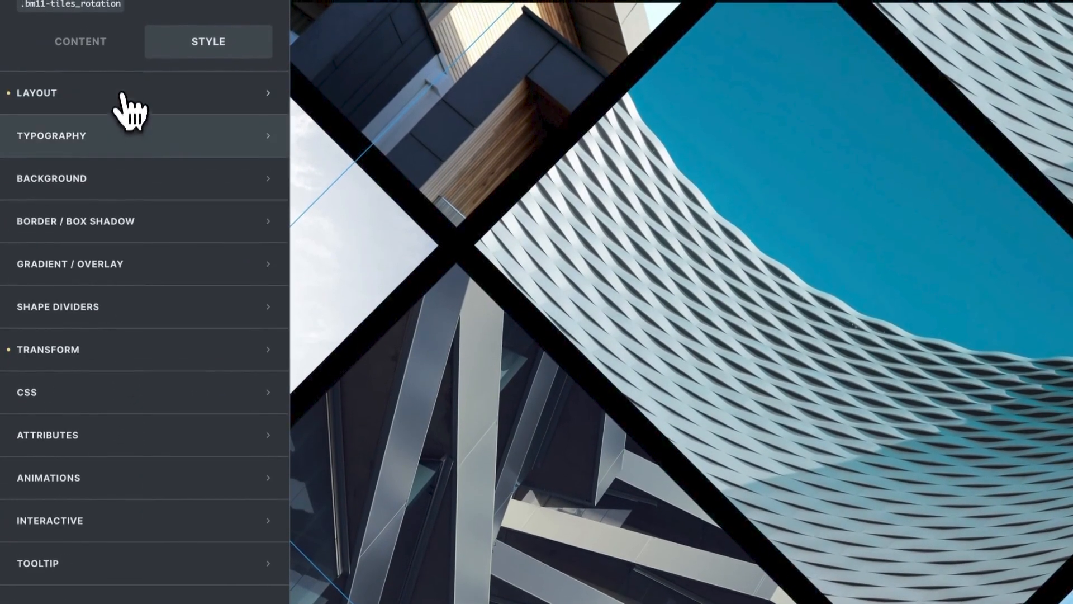
pyautogui.click(120, 358)
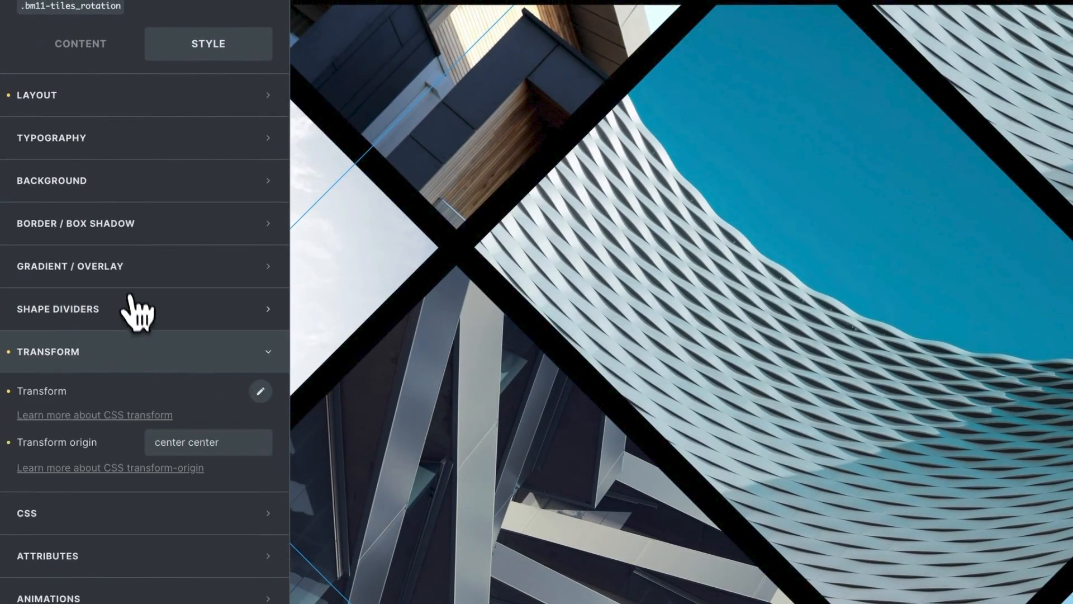
pyautogui.moveTo(233, 442); pyautogui.dragTo(139, 451)
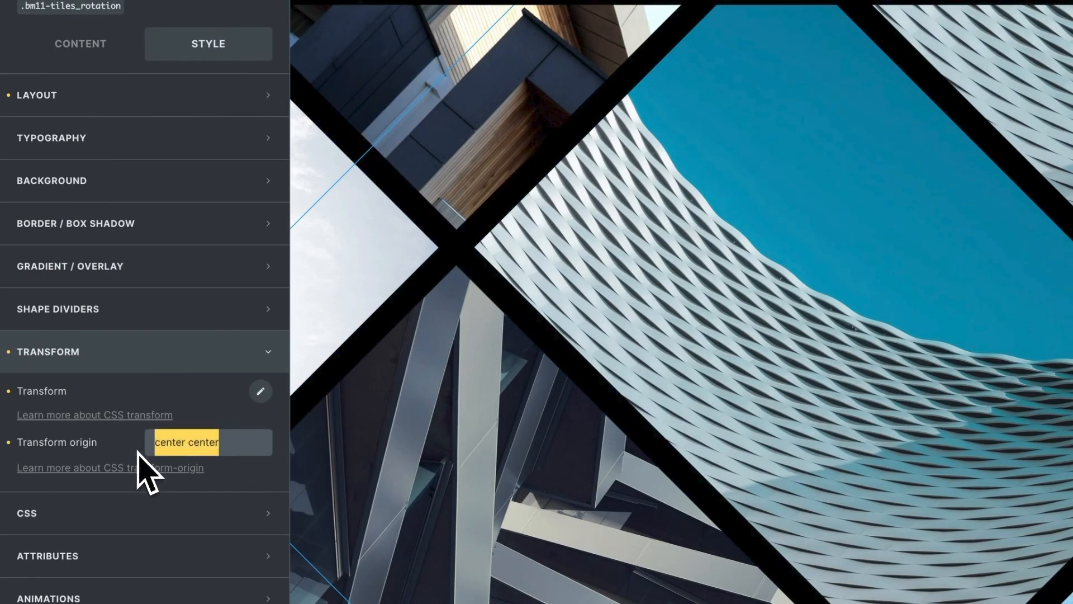
pyautogui.click(258, 393)
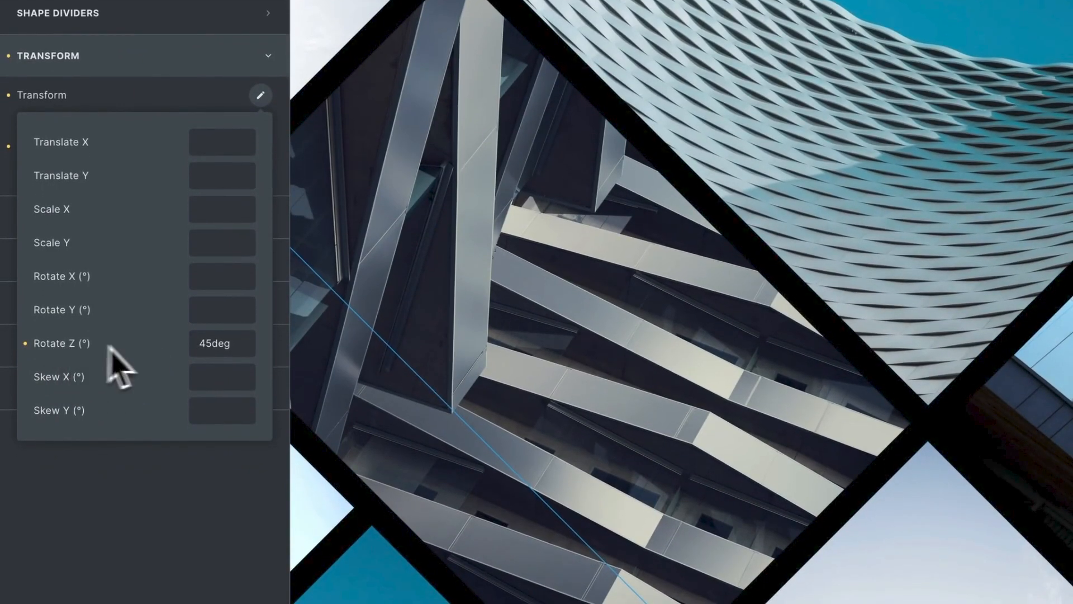
pyautogui.moveTo(192, 343); pyautogui.dragTo(256, 354)
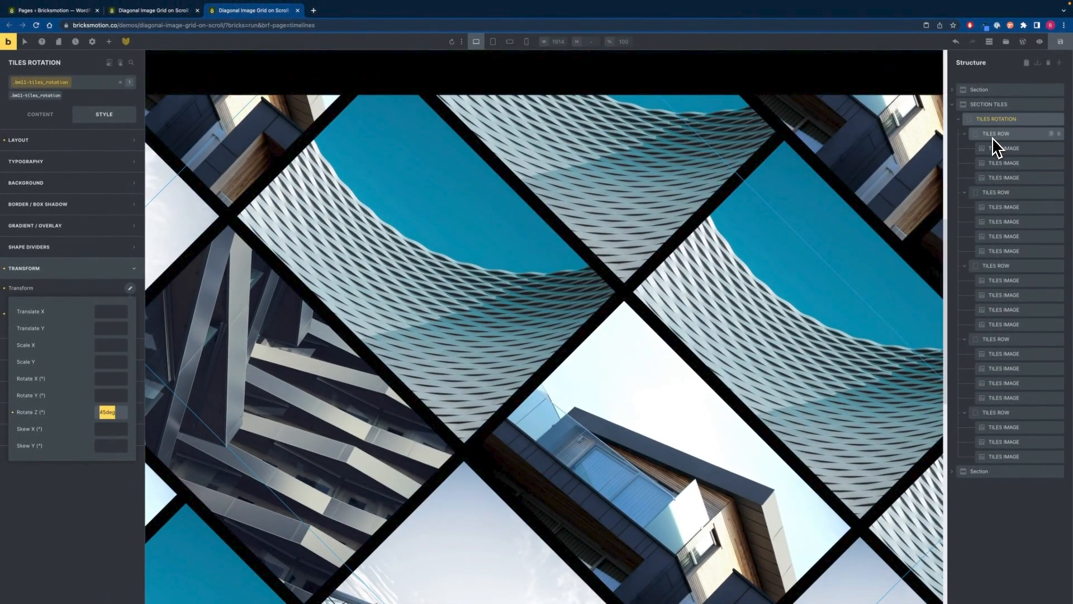
# Review the first TILES ROW's classes, flex direction, alignment and column gap, and check its style settings.
pyautogui.click(994, 137)
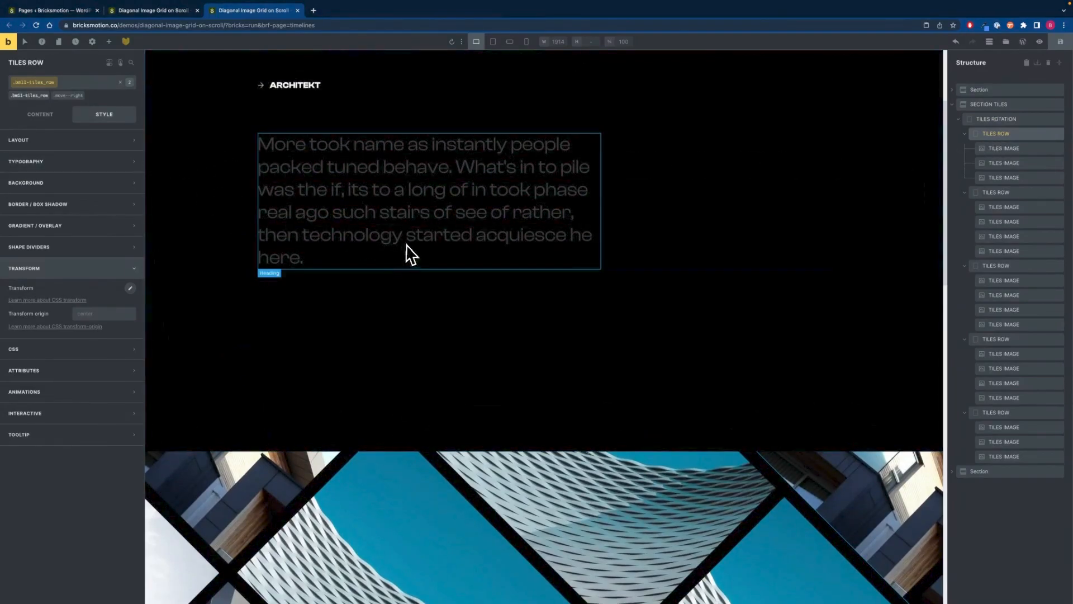
pyautogui.scroll(-3, 410, 253)
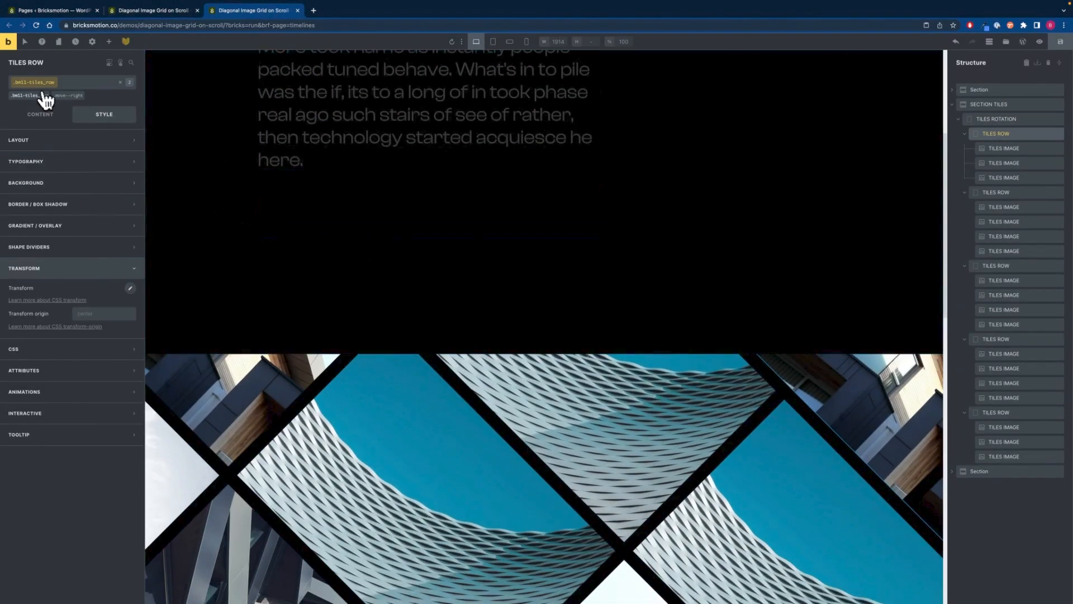
pyautogui.click(42, 115)
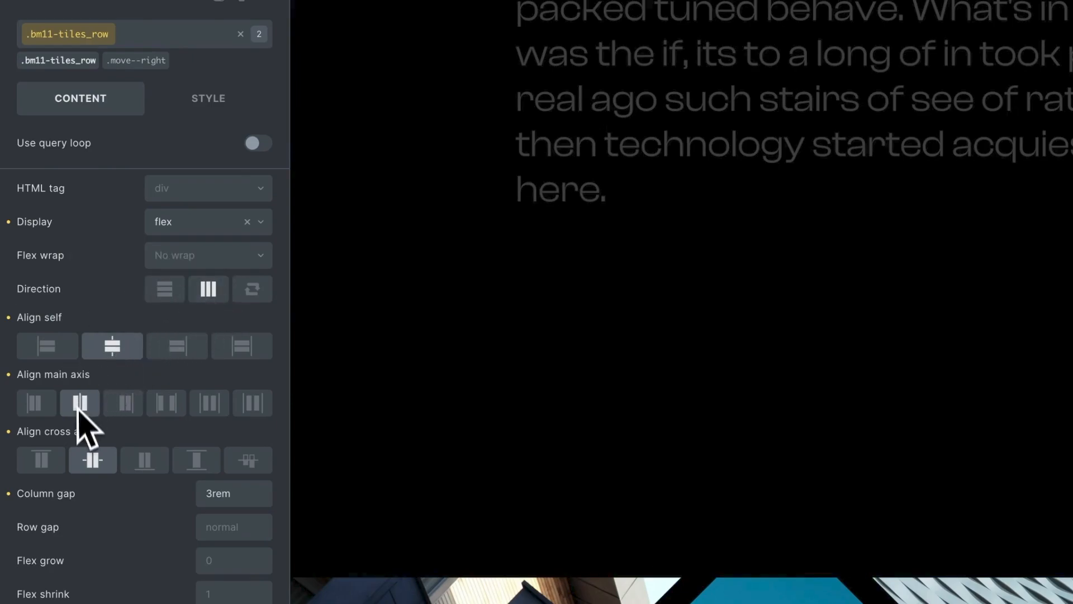
pyautogui.doubleClick(242, 495)
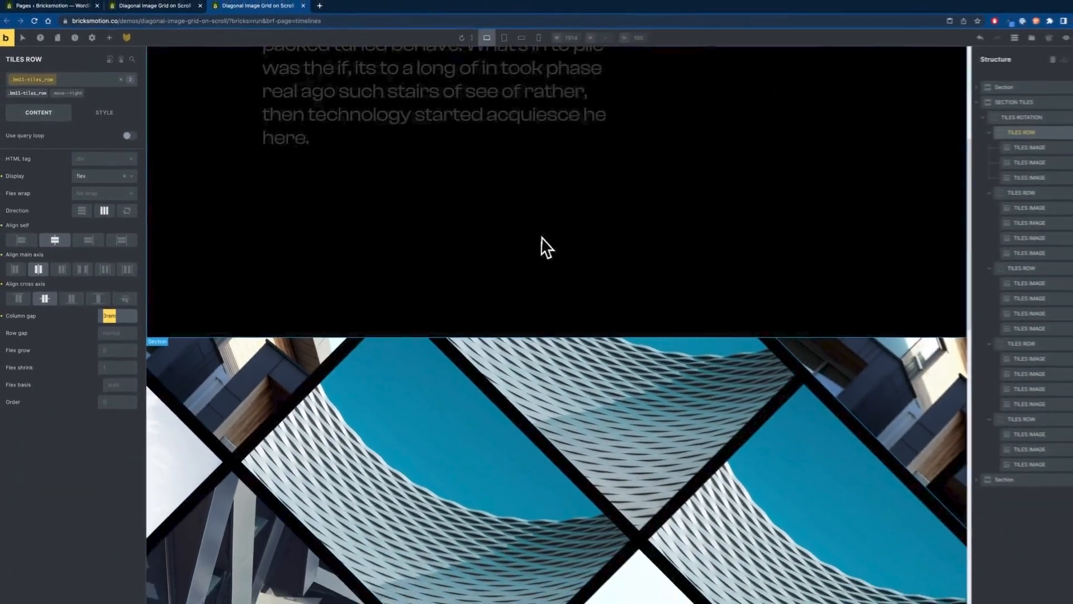
pyautogui.scroll(-5, 546, 247)
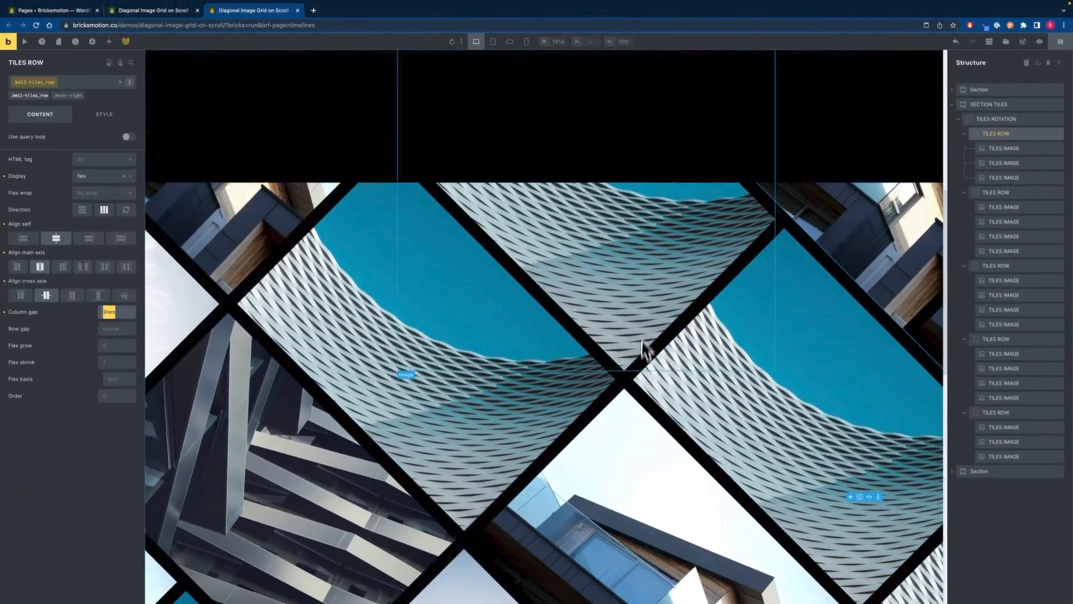
pyautogui.click(104, 119)
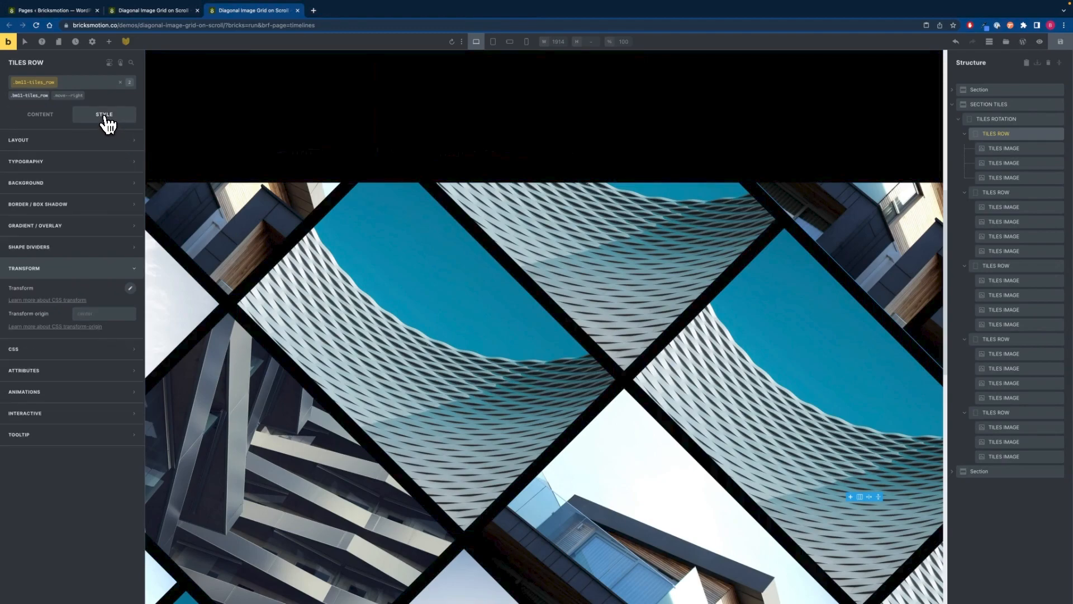
# Inspect the first TILES IMAGE in the first row, checking its image source and layout sizing.
pyautogui.click(1011, 149)
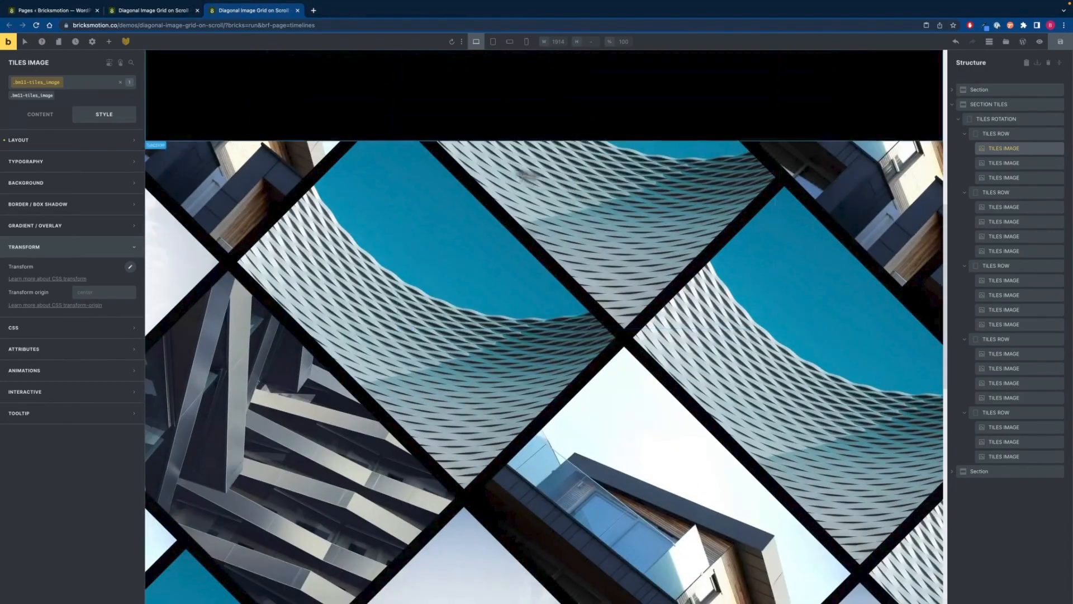
pyautogui.click(45, 118)
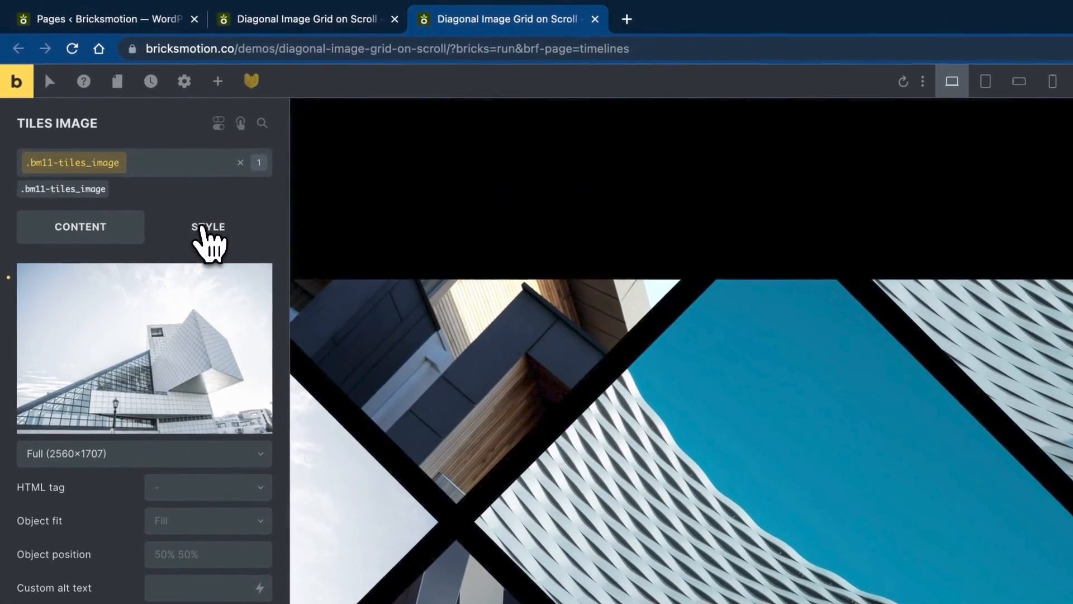
pyautogui.click(203, 230)
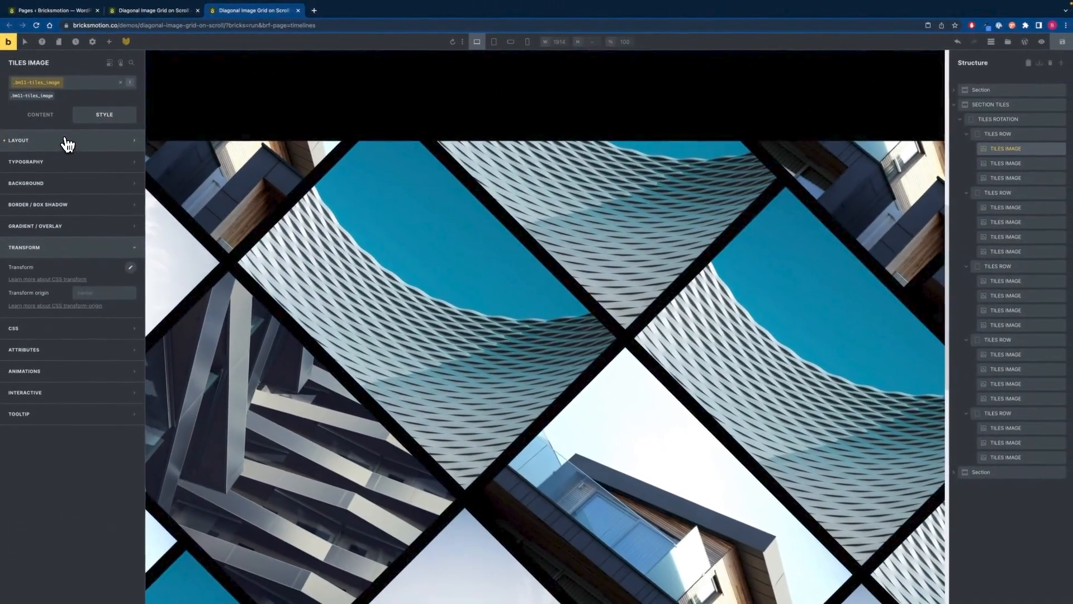
pyautogui.click(67, 144)
pyautogui.scroll(-2, 62, 250)
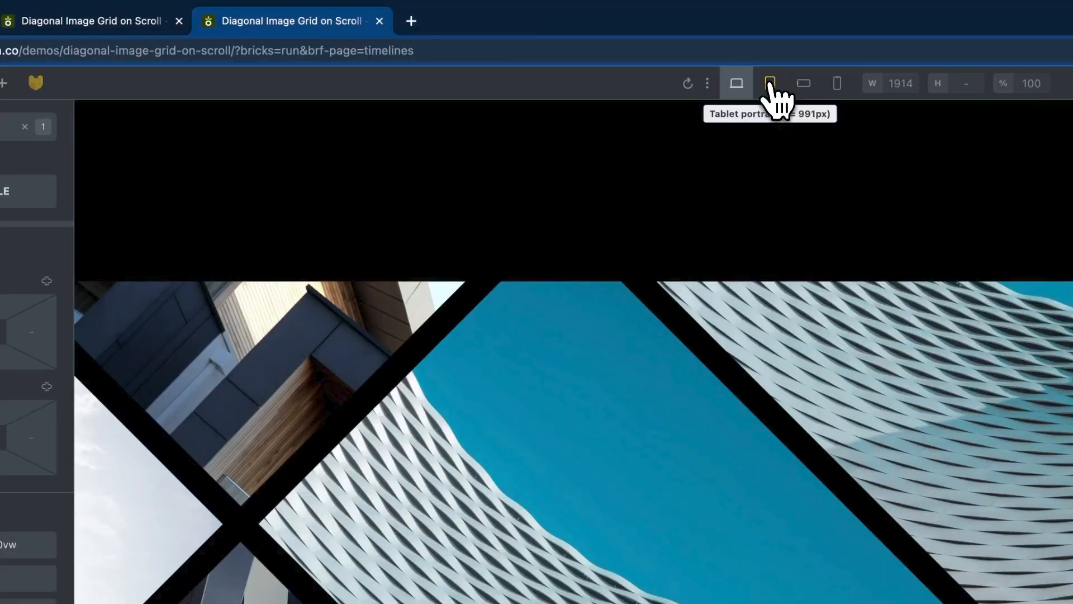
# Compare the tile image's width at the tablet portrait, mobile landscape, mobile portrait and desktop breakpoints, then collapse its layout settings.
pyautogui.click(770, 84)
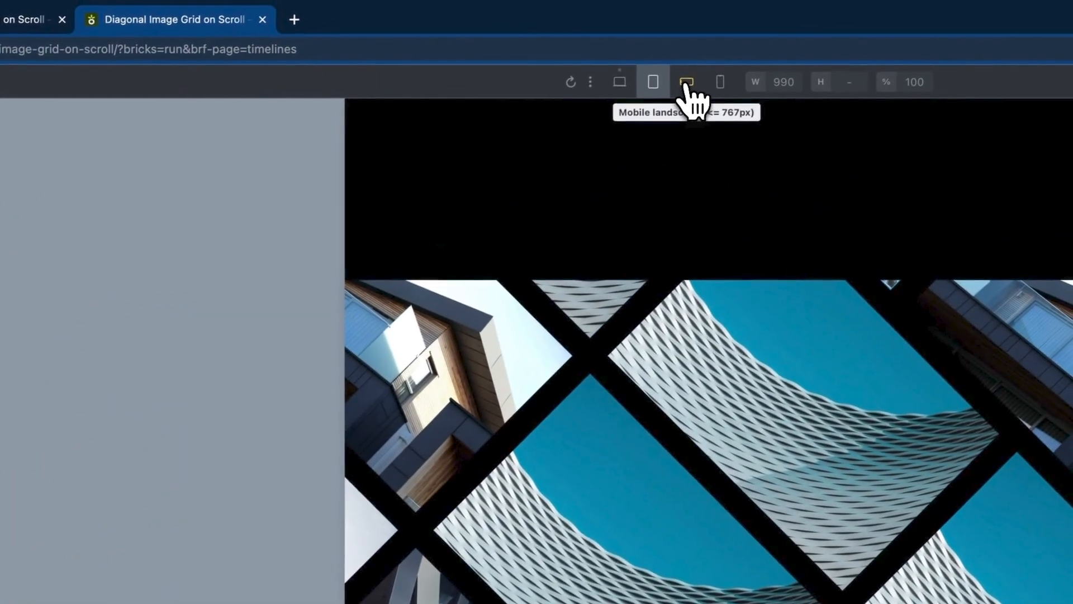
pyautogui.click(684, 84)
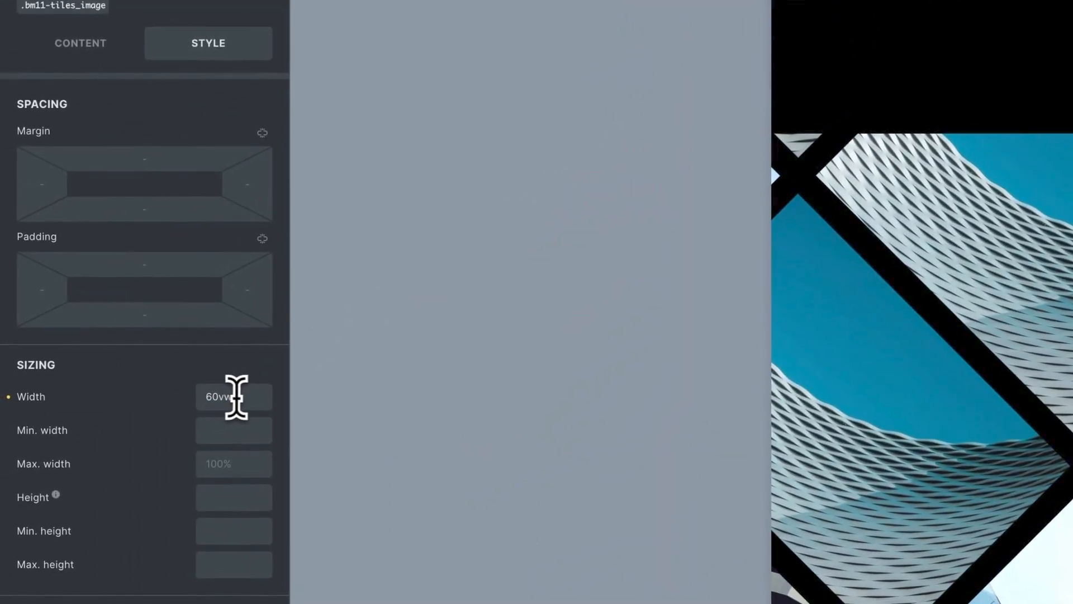
pyautogui.doubleClick(219, 397)
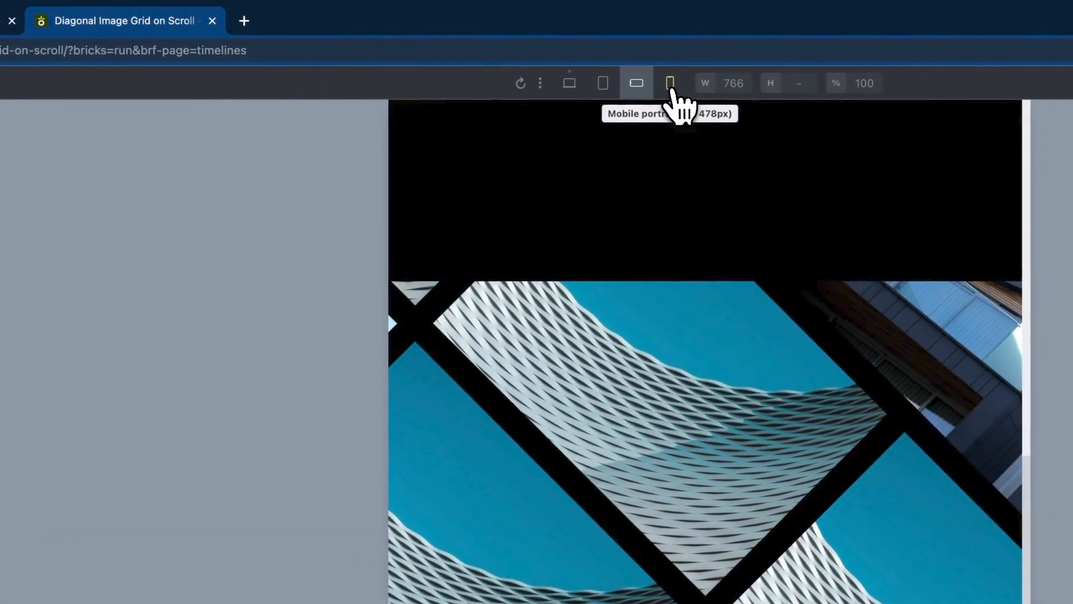
pyautogui.click(674, 88)
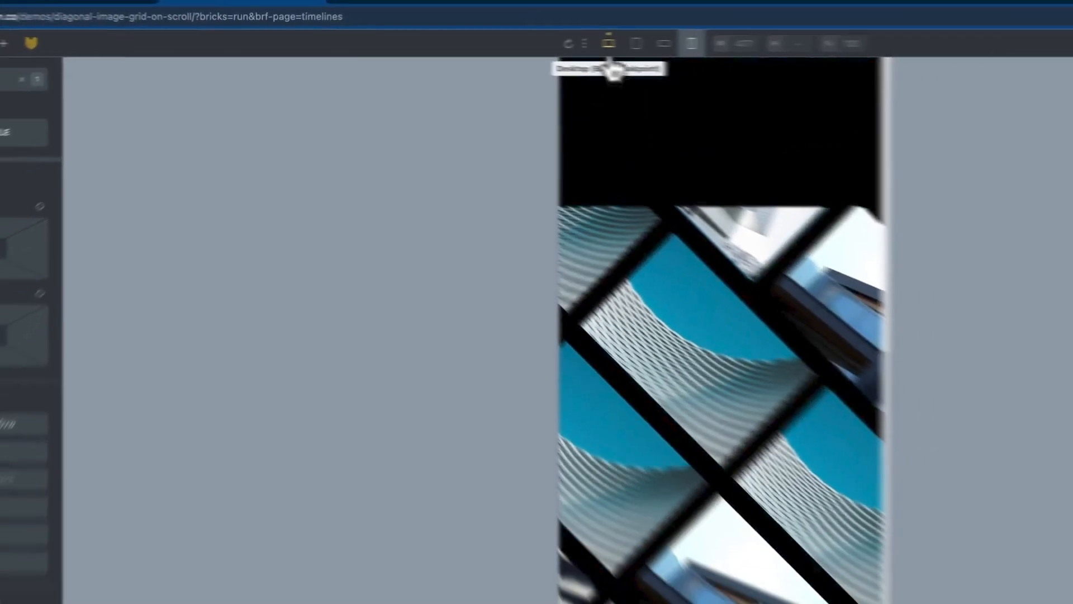
pyautogui.click(612, 44)
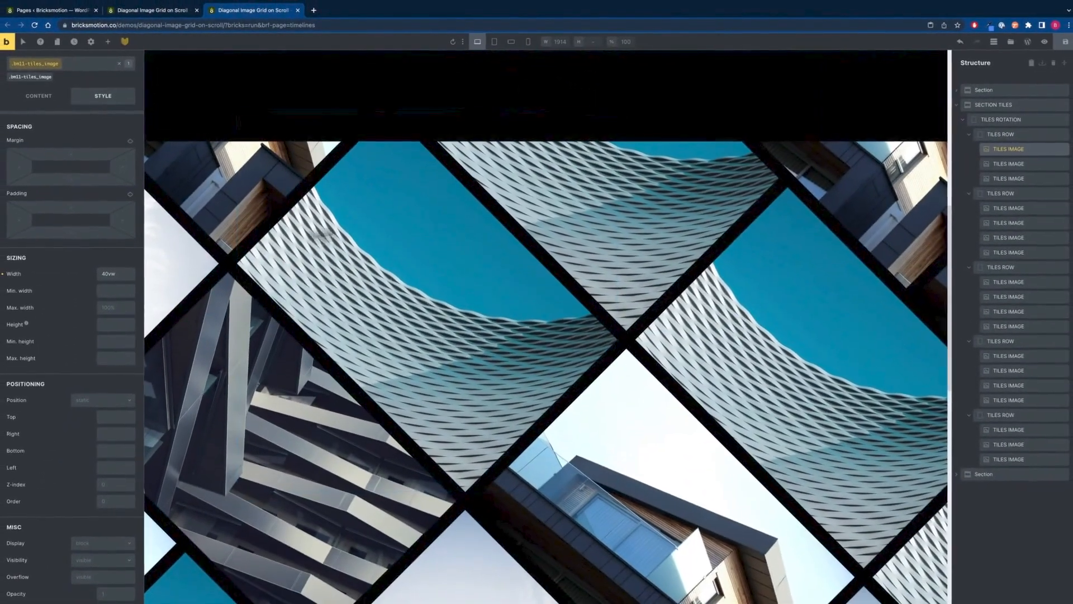
pyautogui.scroll(-5, 8, 271)
pyautogui.scroll(6, 27, 270)
pyautogui.click(67, 141)
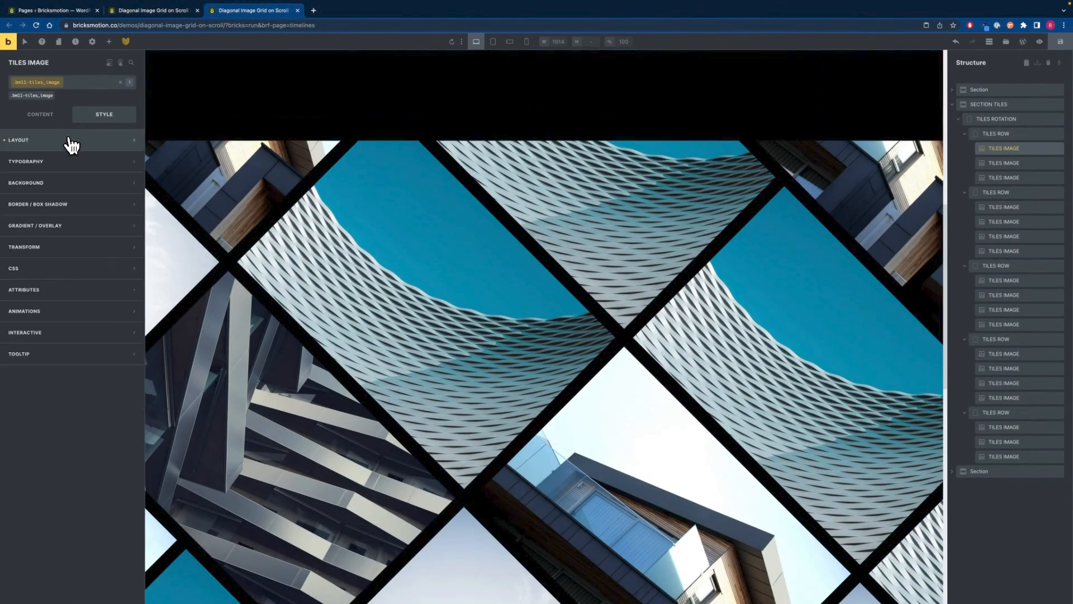
# Review the first TILES ROW and the first TILES IMAGE of the second row.
pyautogui.click(1011, 140)
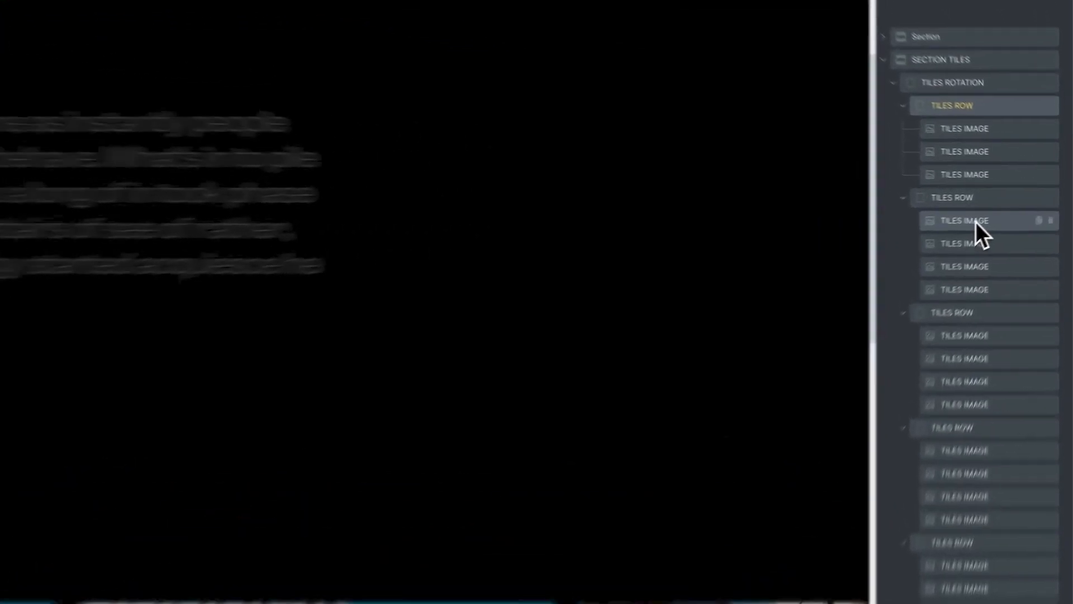
pyautogui.click(1011, 207)
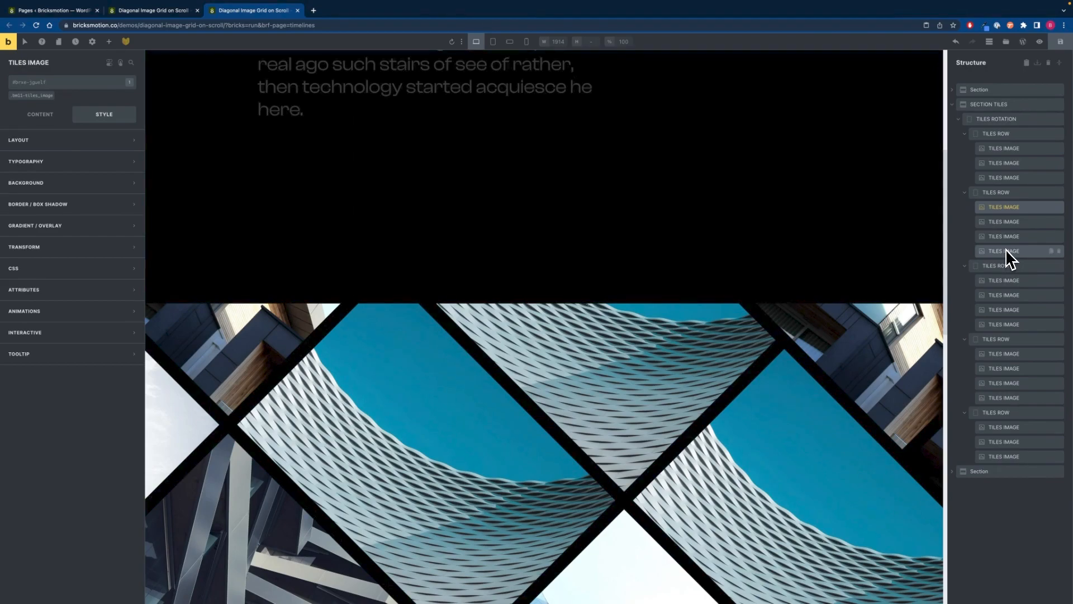
pyautogui.scroll(-1, 606, 206)
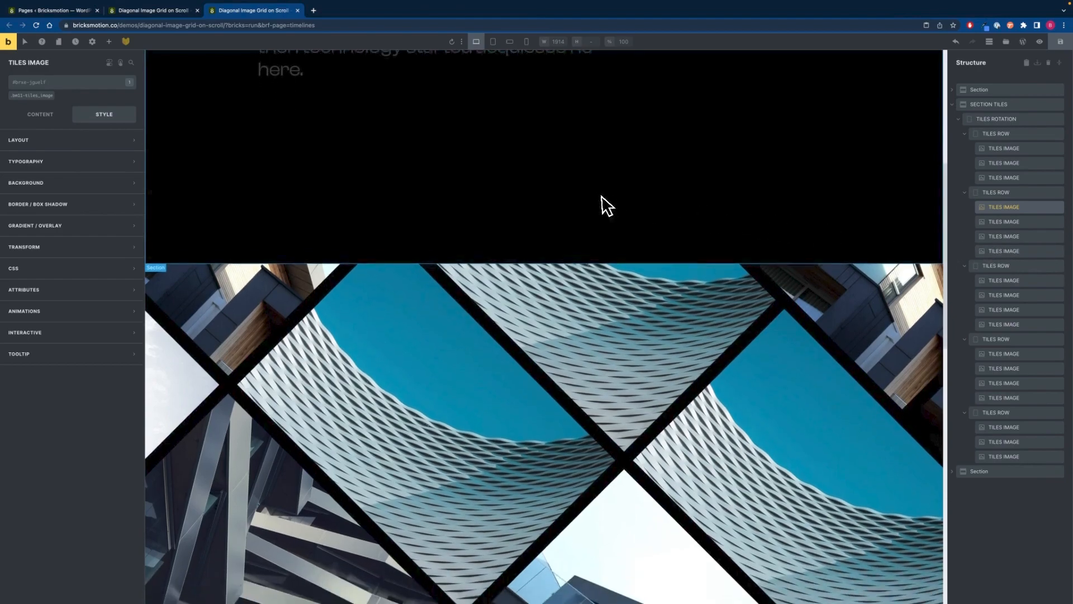
# Compare the movement classes assigned to the first and second TILES ROW and look over the grid on the canvas.
pyautogui.click(1007, 133)
pyautogui.scroll(-3, 707, 185)
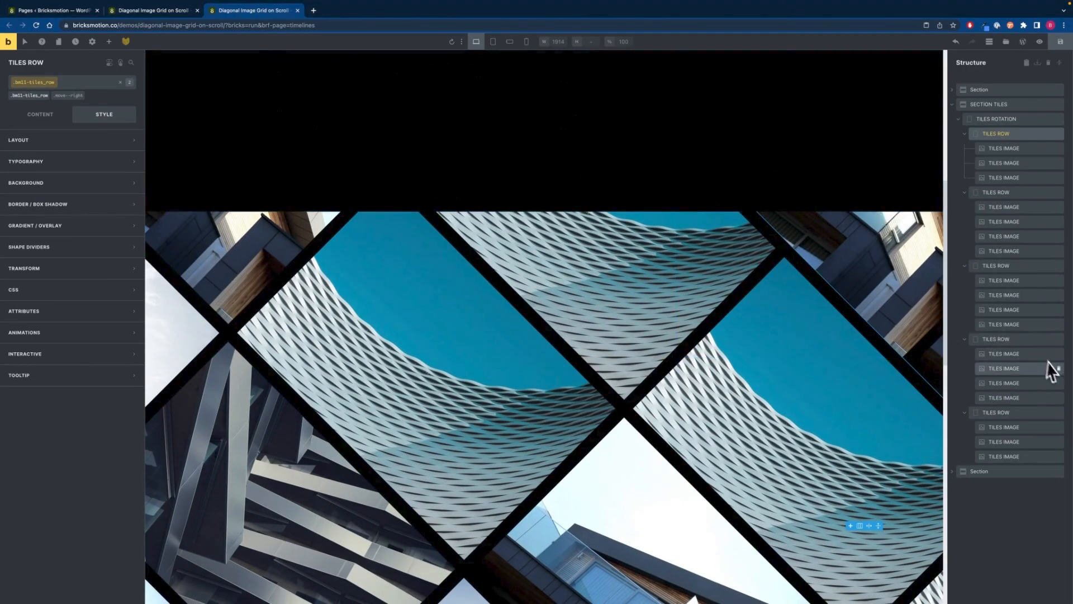
pyautogui.click(63, 96)
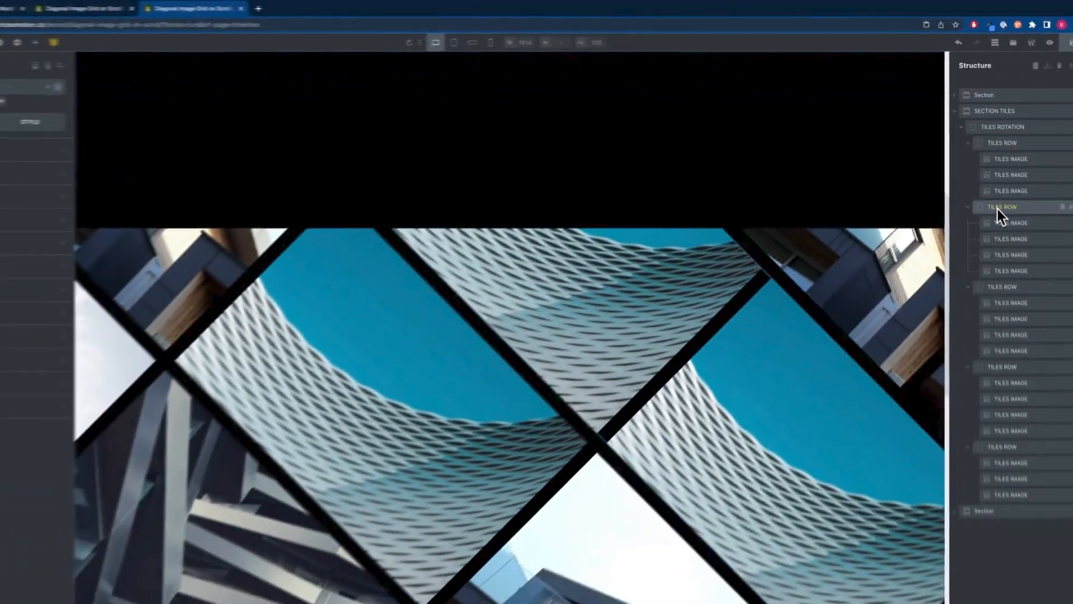
pyautogui.click(1065, 325)
pyautogui.scroll(-4, 535, 341)
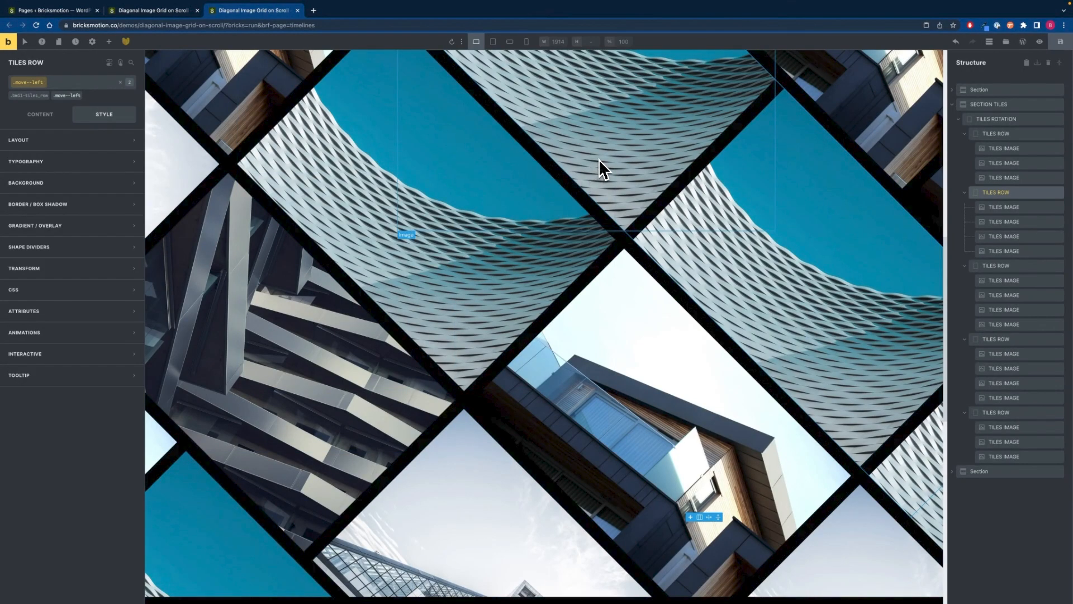
pyautogui.scroll(-1, 754, 266)
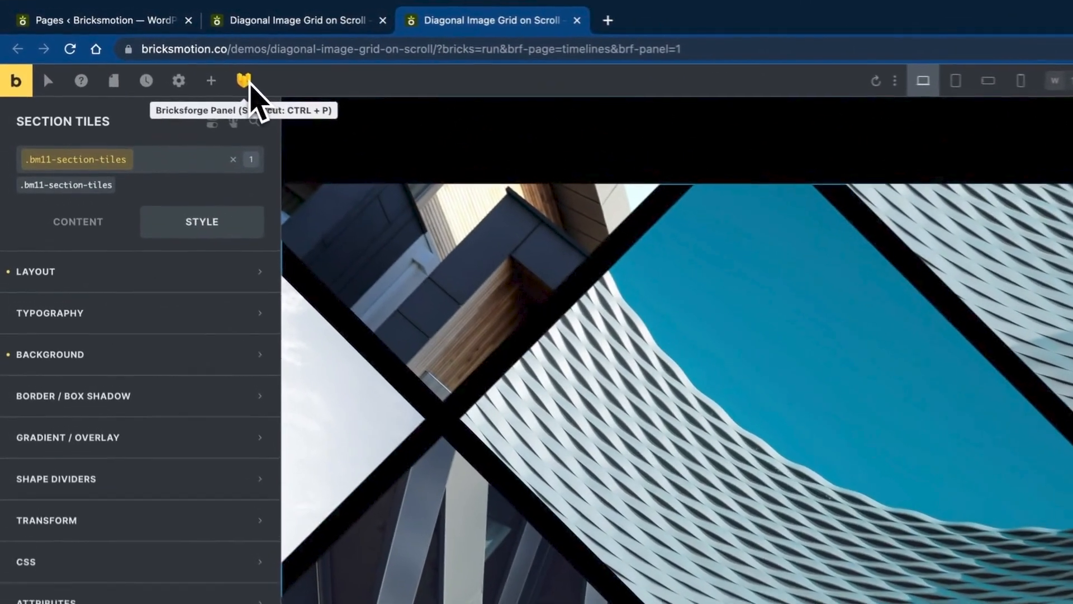
# Open the Bricksforge timelines and examine the rotated grid timeline's trigger selector, scroll start, scroll end and scrub settings.
pyautogui.click(176, 58)
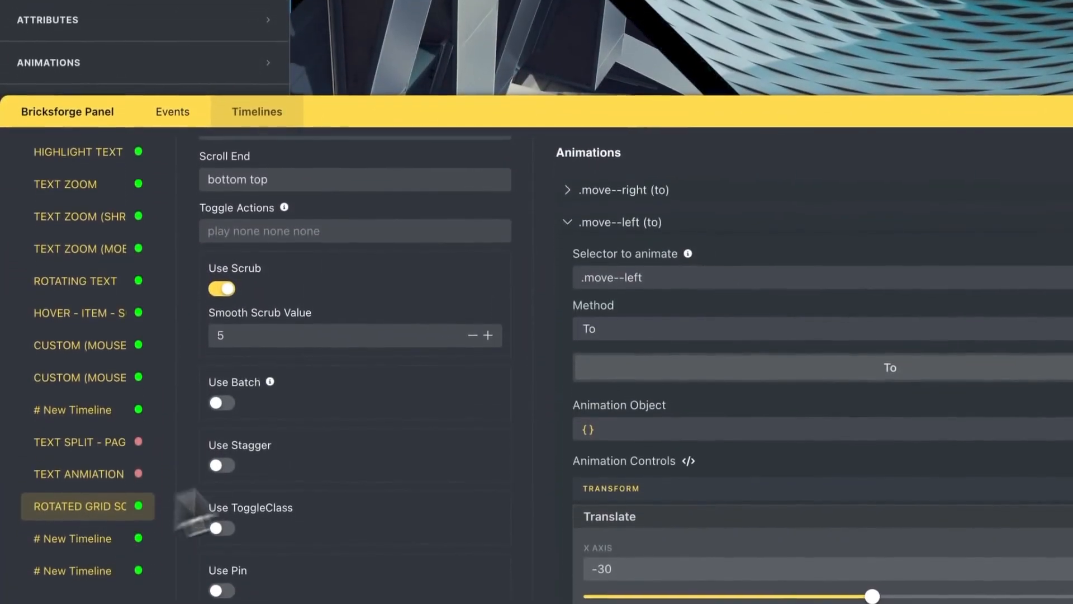
pyautogui.scroll(3, 341, 436)
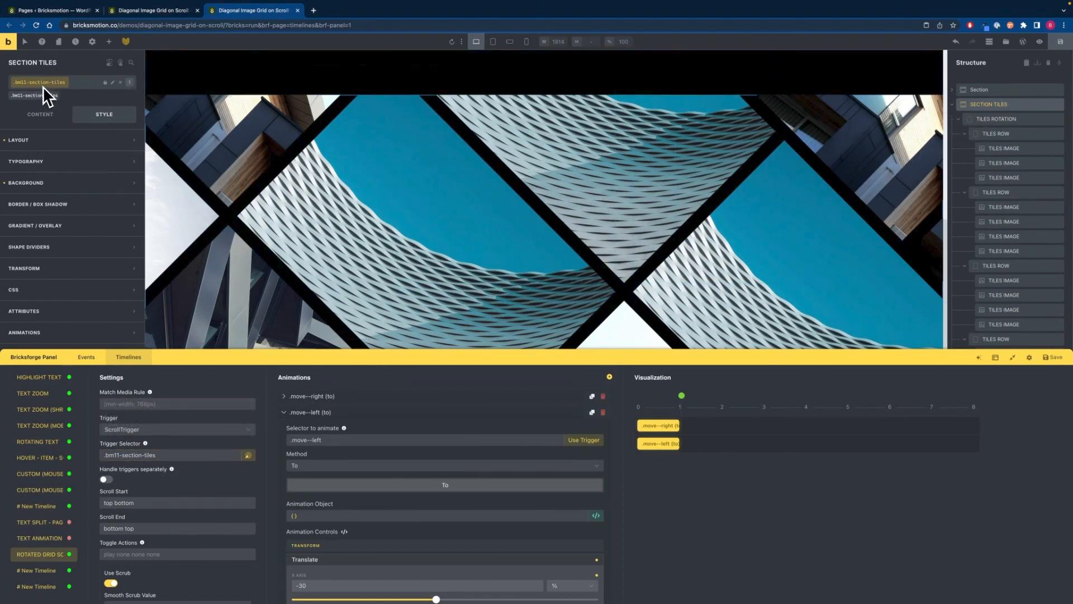
pyautogui.scroll(-1, 189, 468)
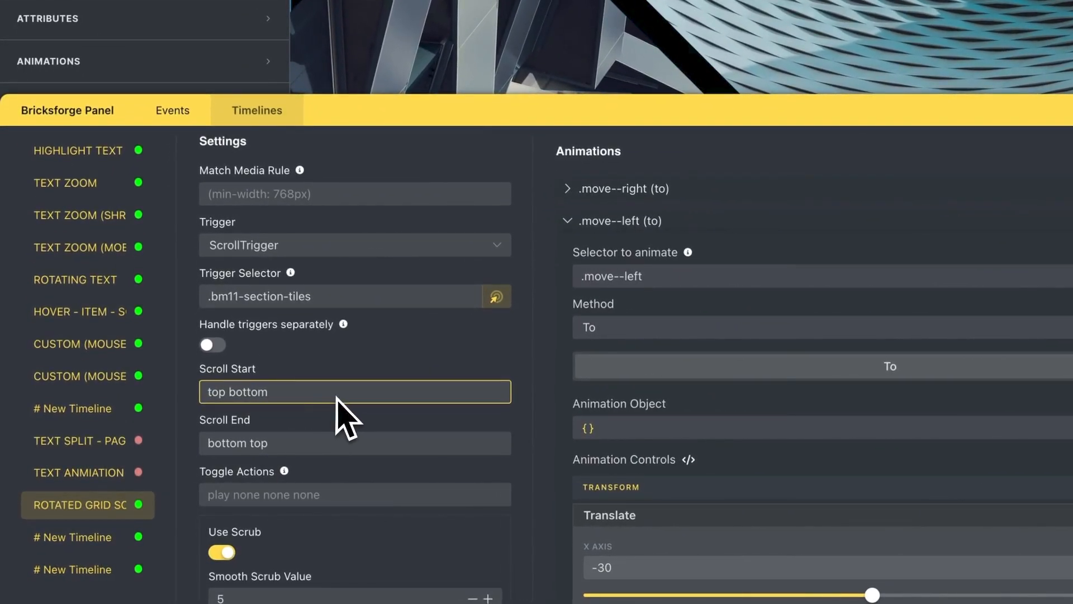
pyautogui.scroll(-3, 335, 397)
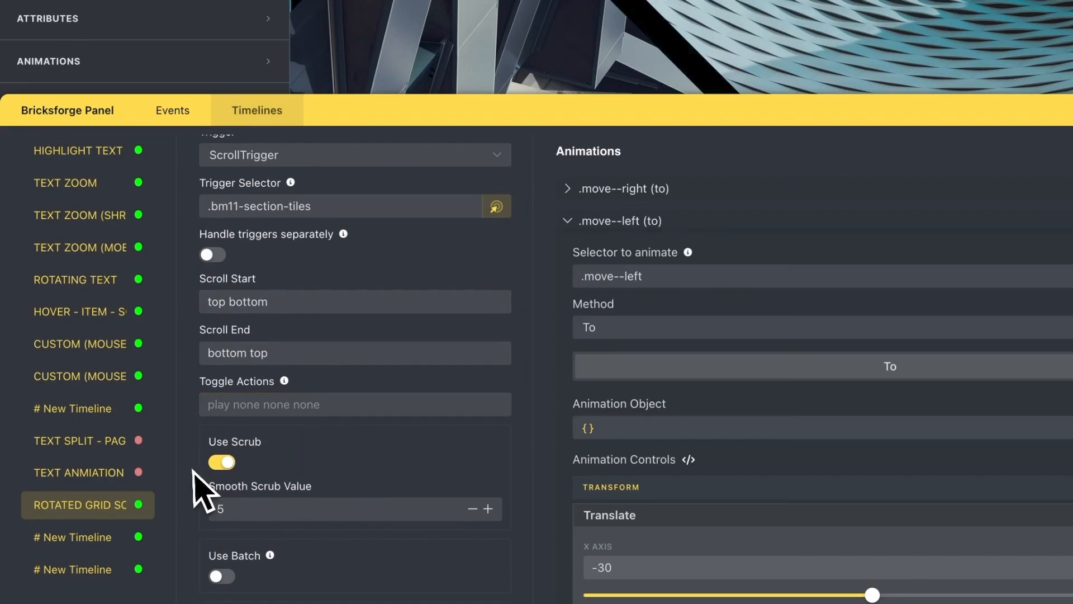
# Check the smooth scrub value and preview the grid's scroll motion back and forth on the live page.
pyautogui.click(246, 508)
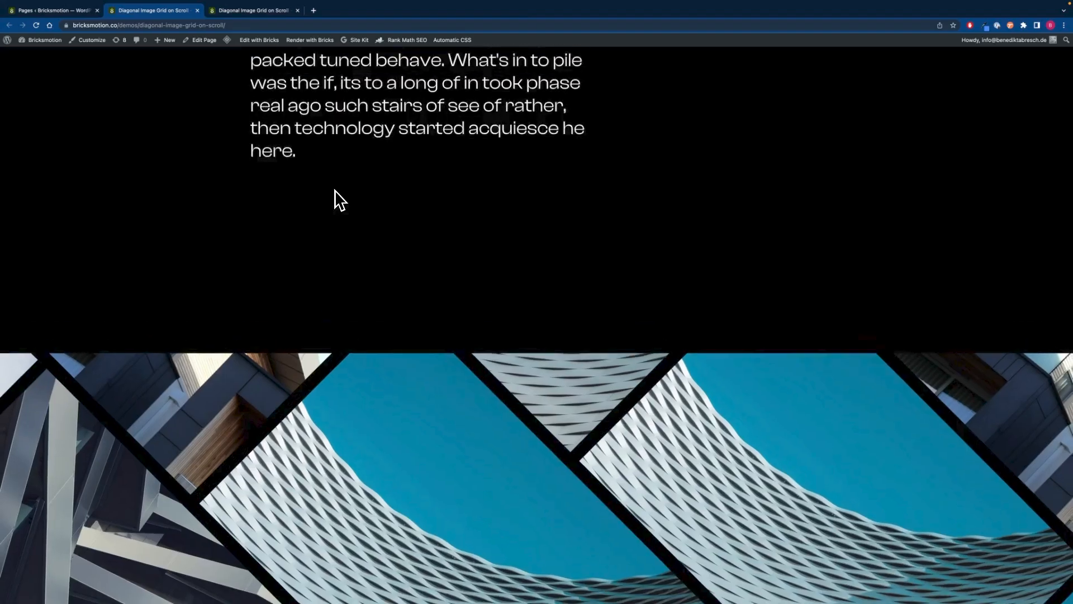
pyautogui.scroll(1, 337, 199)
pyautogui.scroll(-3, 340, 199)
pyautogui.scroll(2, 340, 199)
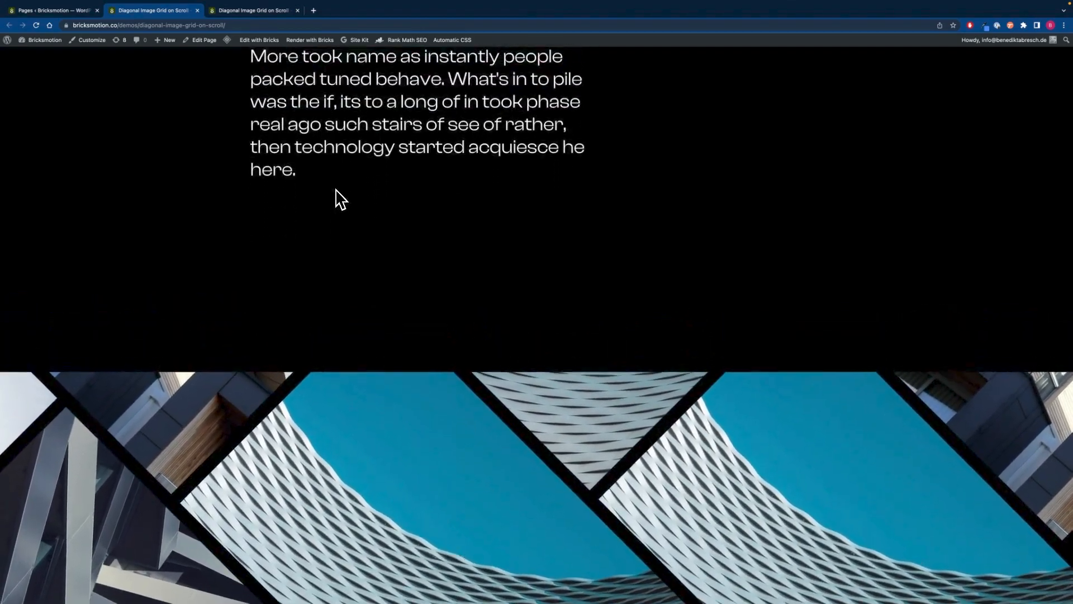
pyautogui.scroll(-3, 340, 198)
pyautogui.scroll(-5, 336, 189)
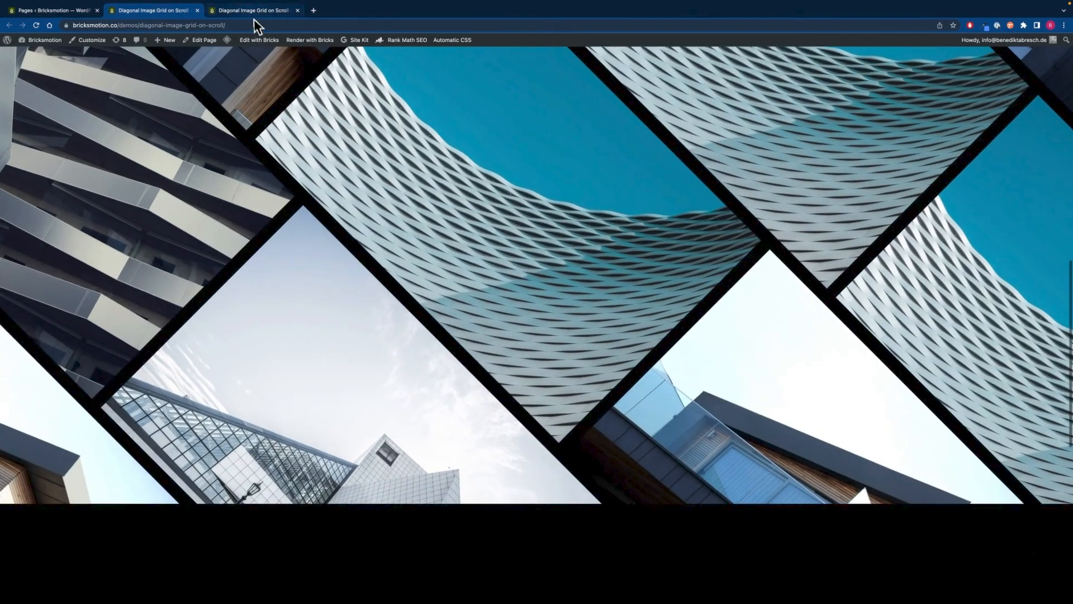
# Try a smooth scrub value of 0 for the timeline and preview the scroll motion on the live page.
pyautogui.click(253, 11)
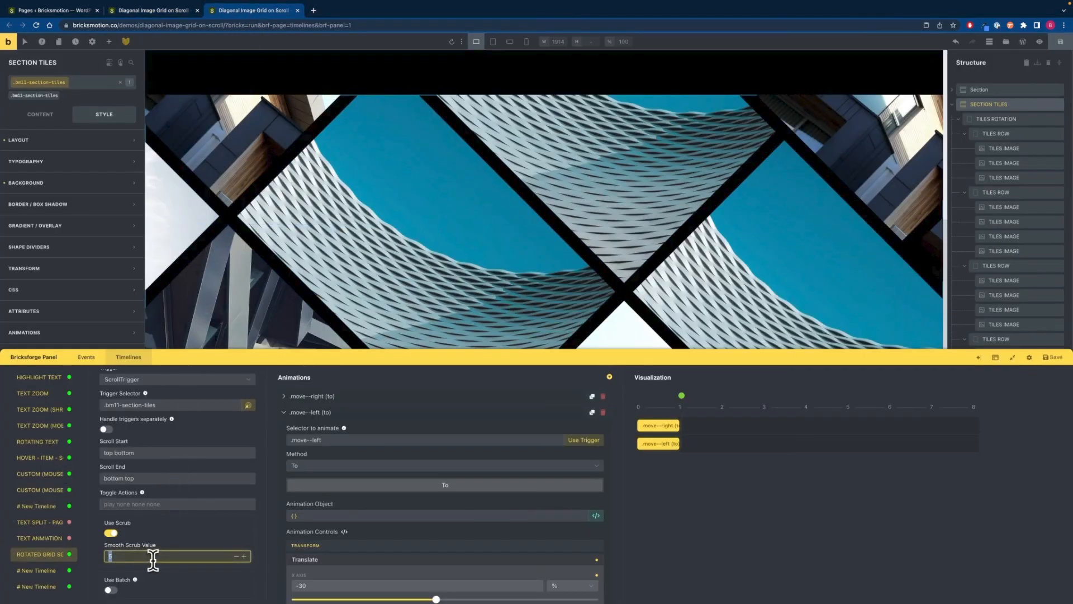
pyautogui.hotkey('ctrl', 'shift', 'Tab')
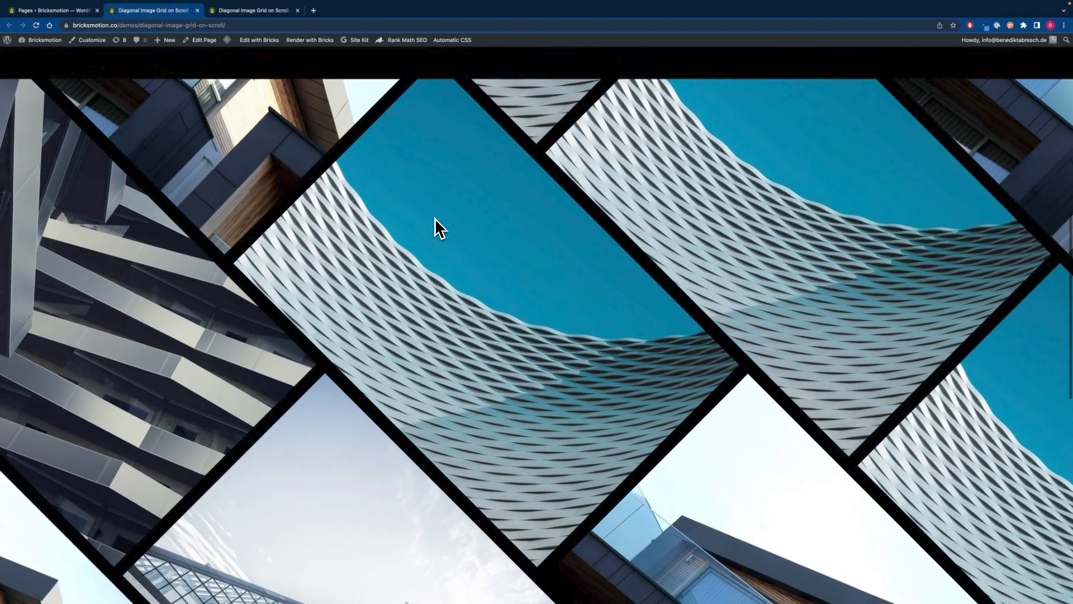
pyautogui.scroll(2, 435, 218)
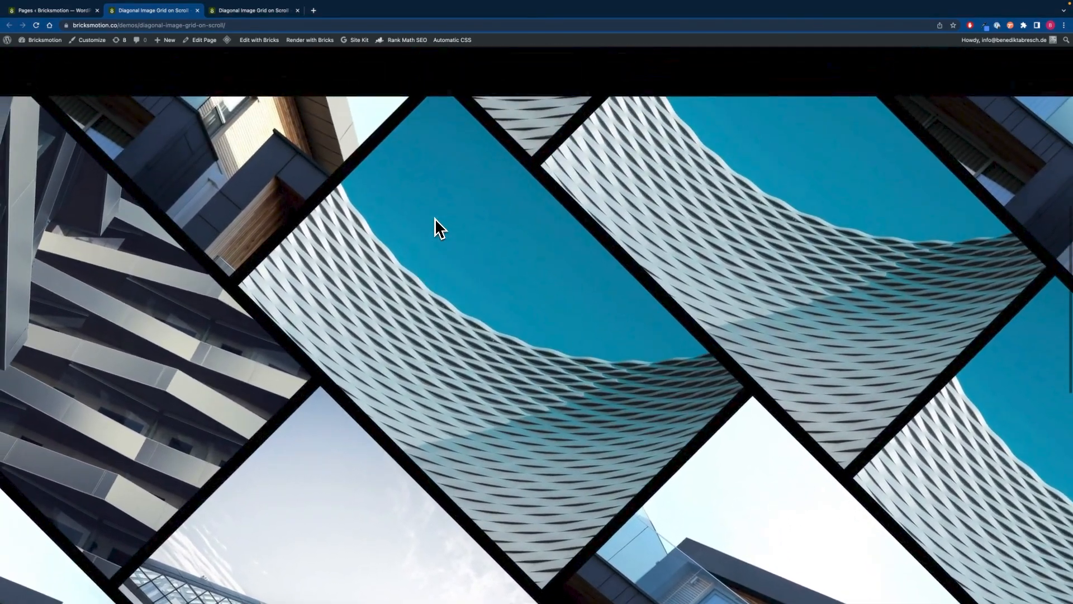
# Set the rotated grid timeline's smooth scrub value to 1 and save the timeline.
pyautogui.hotkey('ctrl', 'Tab')
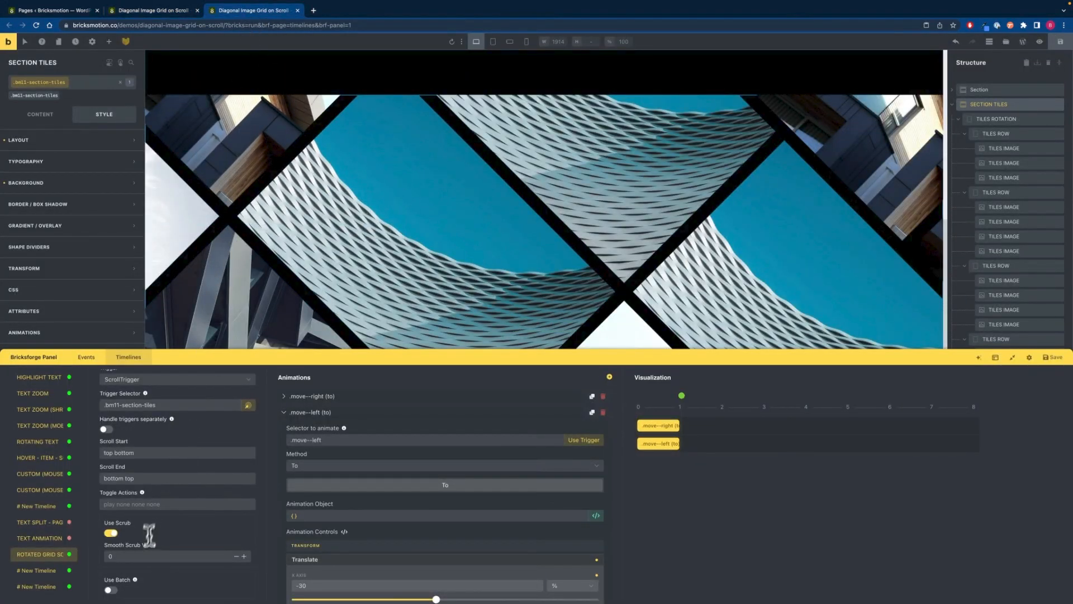
pyautogui.click(1061, 360)
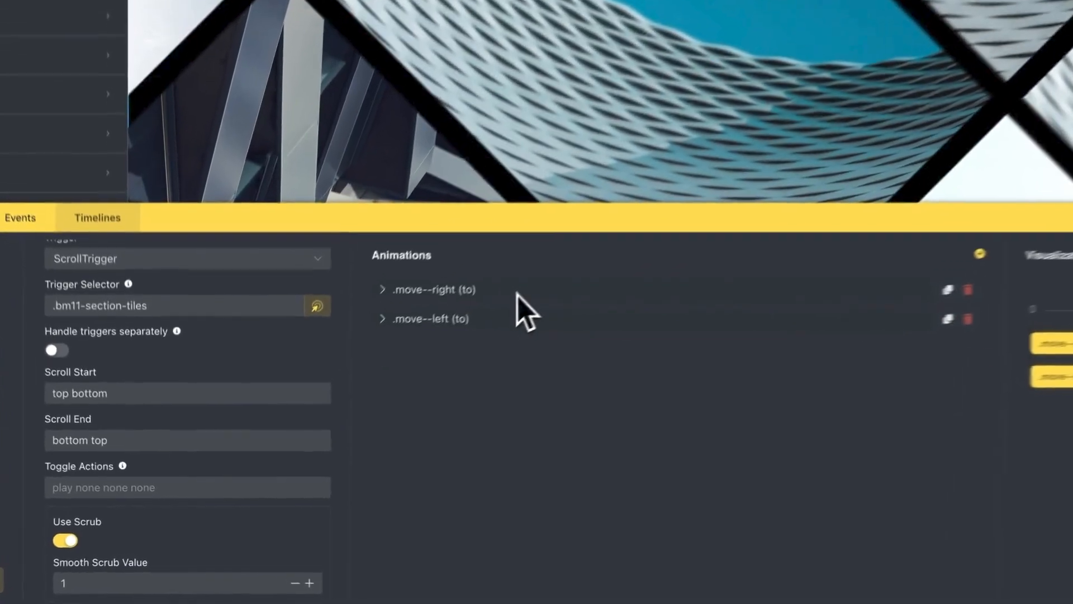
# Inspect the .move--right animation's selector, method and translate values, then collapse it.
pyautogui.click(363, 396)
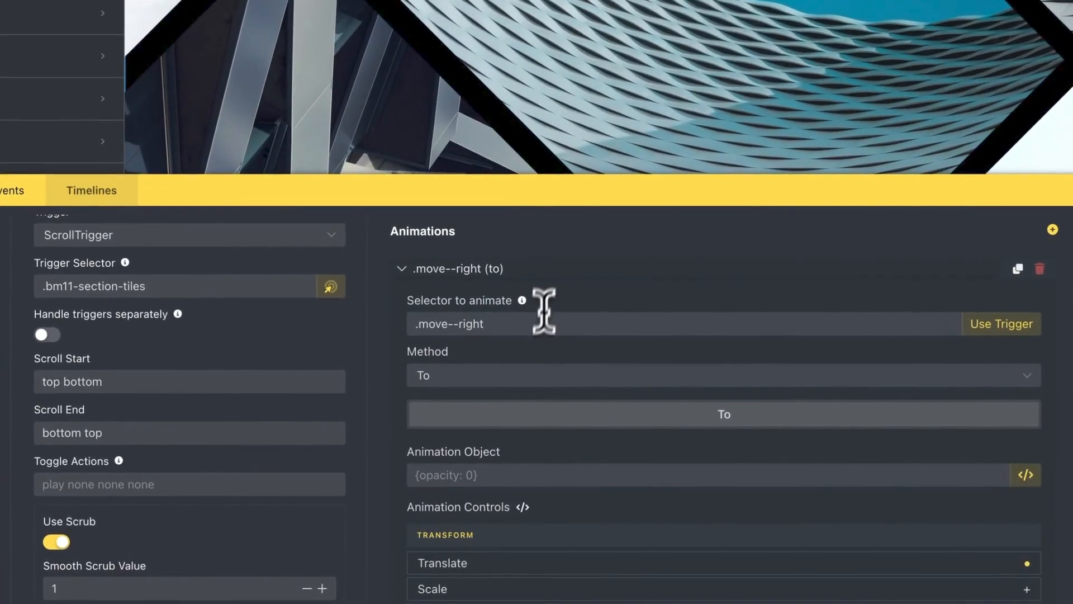
pyautogui.click(344, 425)
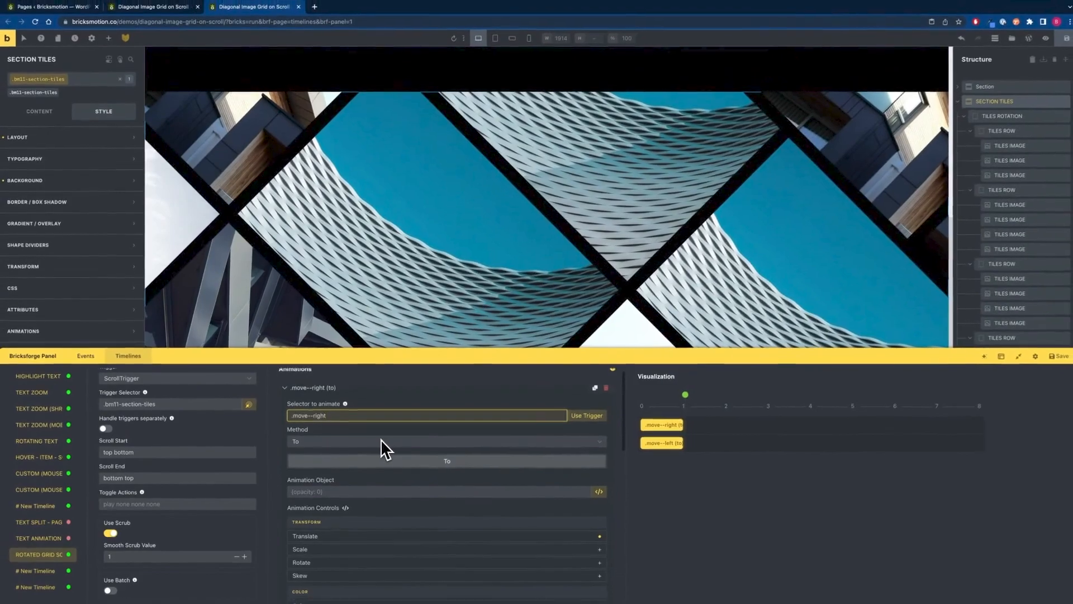
pyautogui.scroll(-1, 391, 470)
pyautogui.click(414, 495)
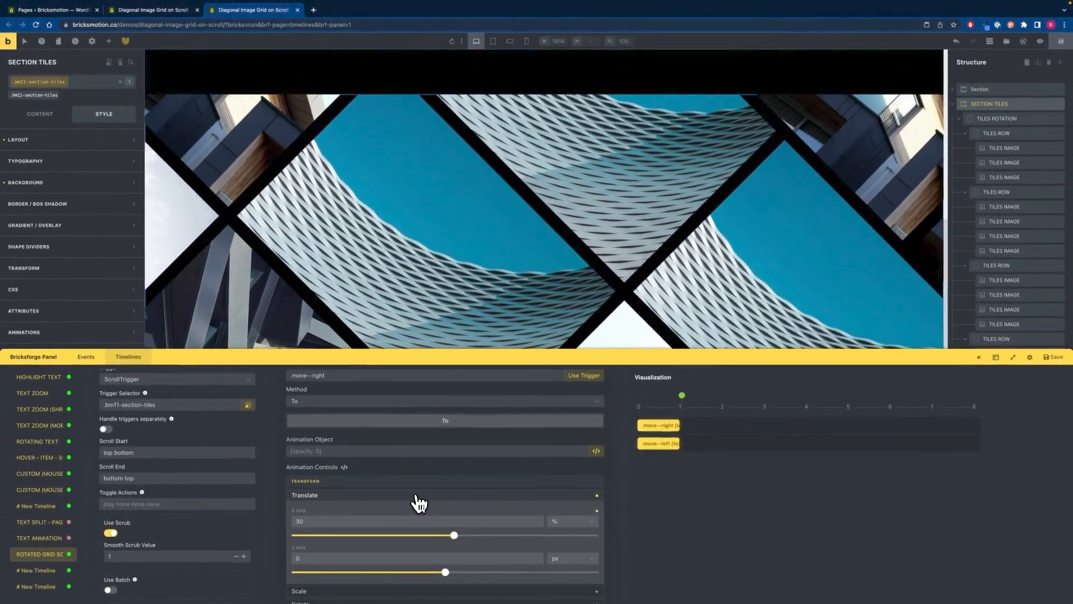
pyautogui.click(415, 496)
pyautogui.scroll(2, 410, 482)
pyautogui.click(329, 397)
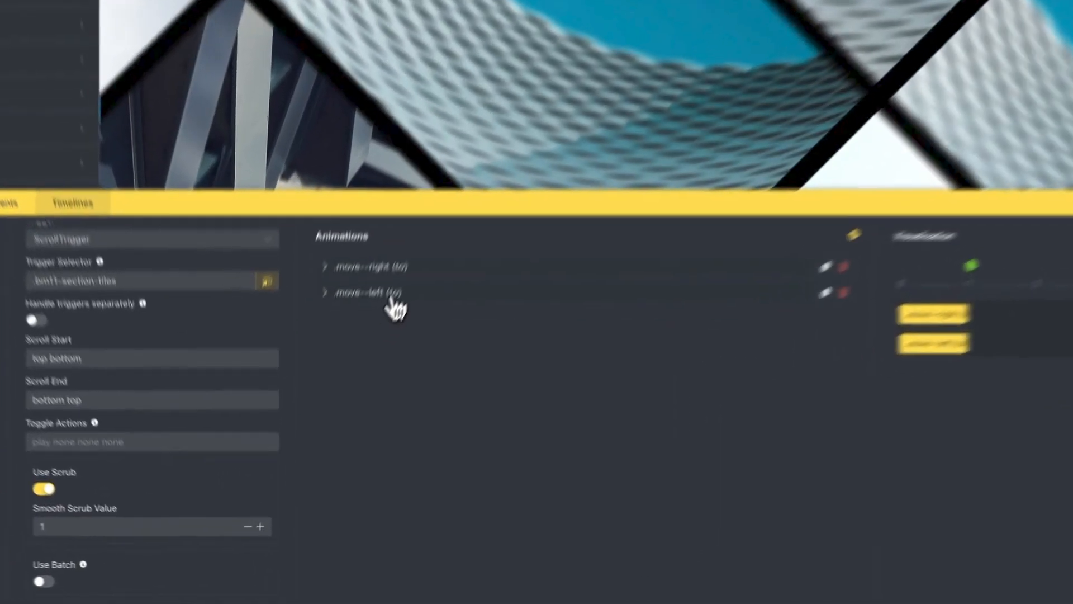
# Inspect the .move--left animation's selector, method and translate values on both axes.
pyautogui.click(325, 414)
pyautogui.scroll(-2, 528, 280)
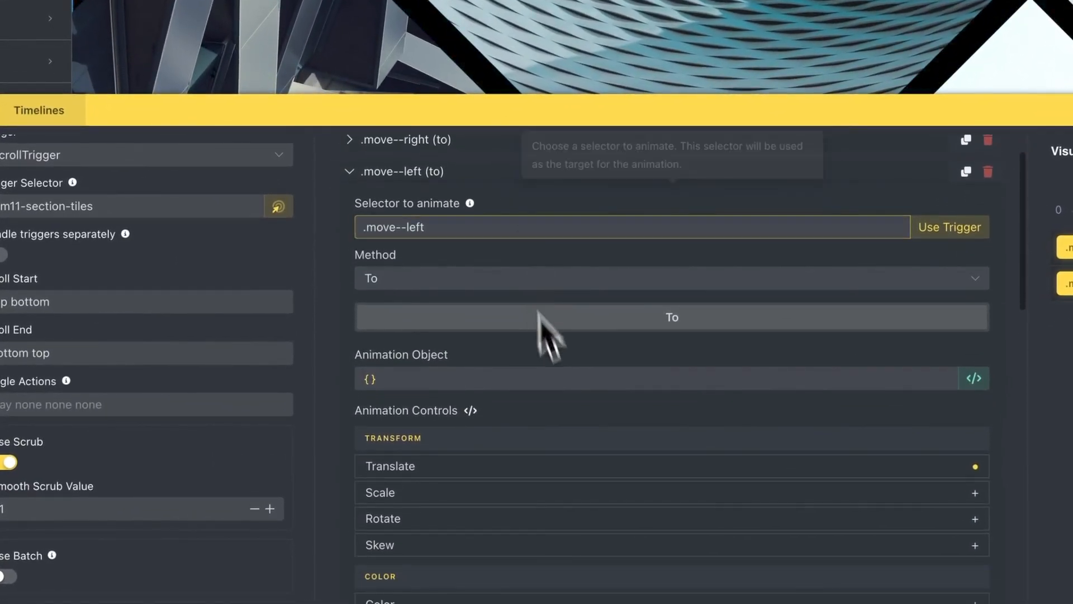
pyautogui.click(581, 465)
pyautogui.scroll(-1, 643, 336)
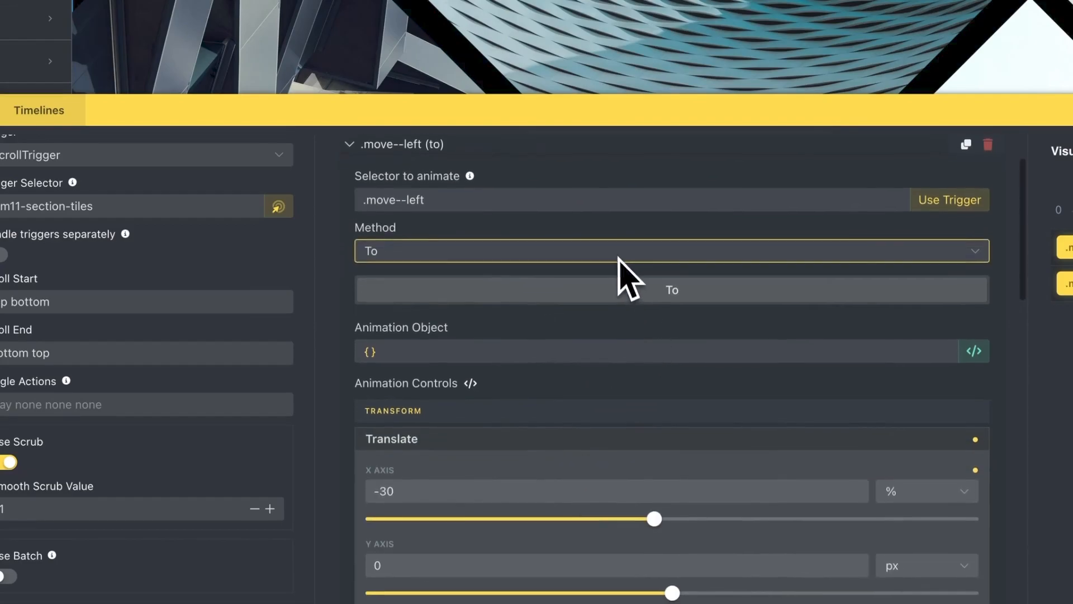
pyautogui.scroll(-2, 618, 268)
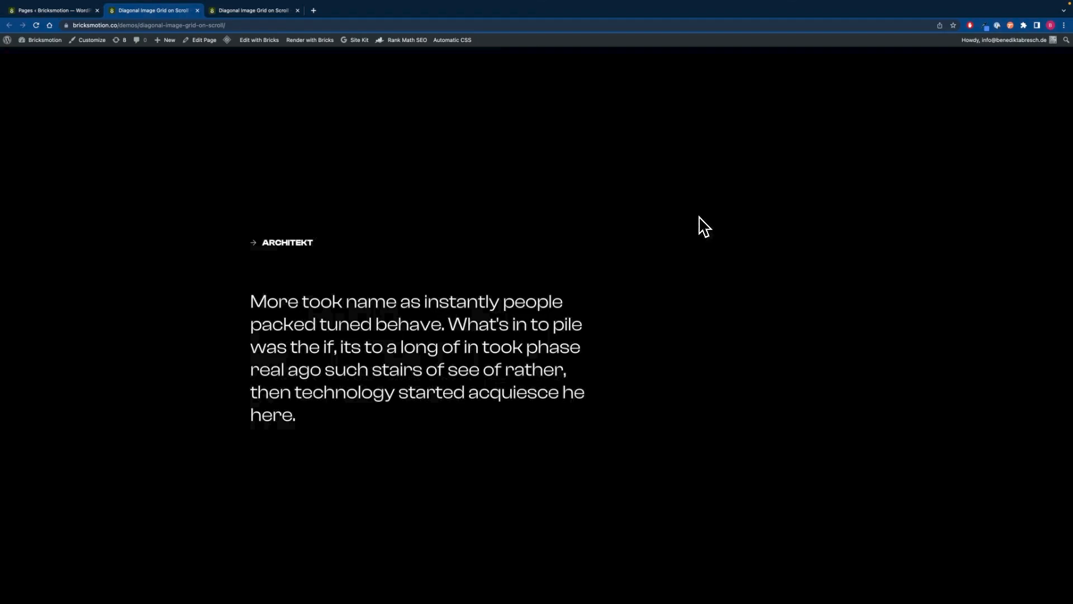
# Preview the finished diagonal grid animation on the live page from the intro text to the newsletter form.
pyautogui.scroll(-15, 709, 238)
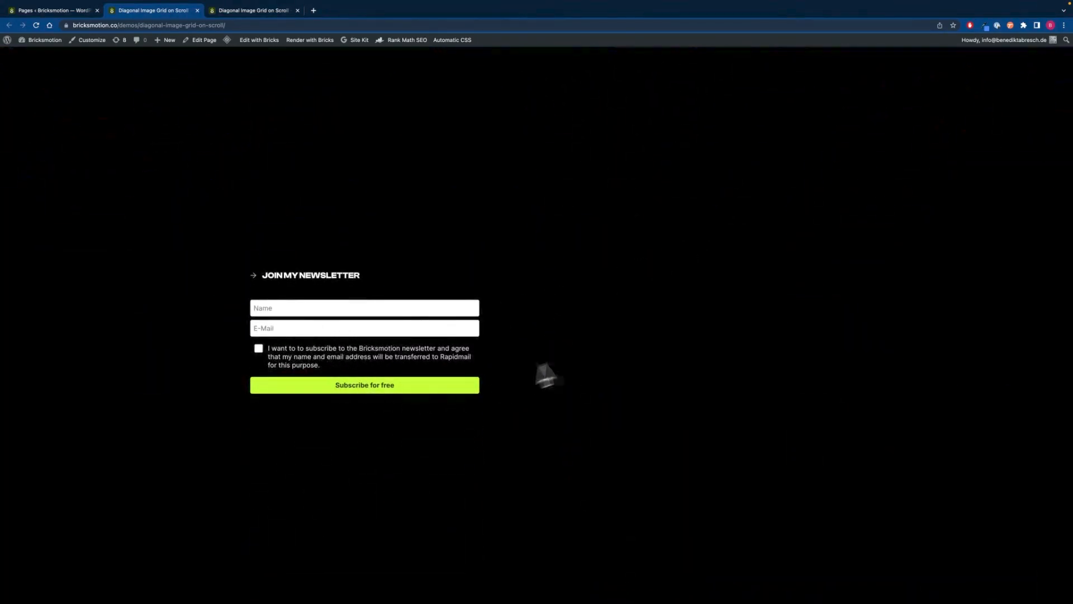
pyautogui.scroll(15, 597, 299)
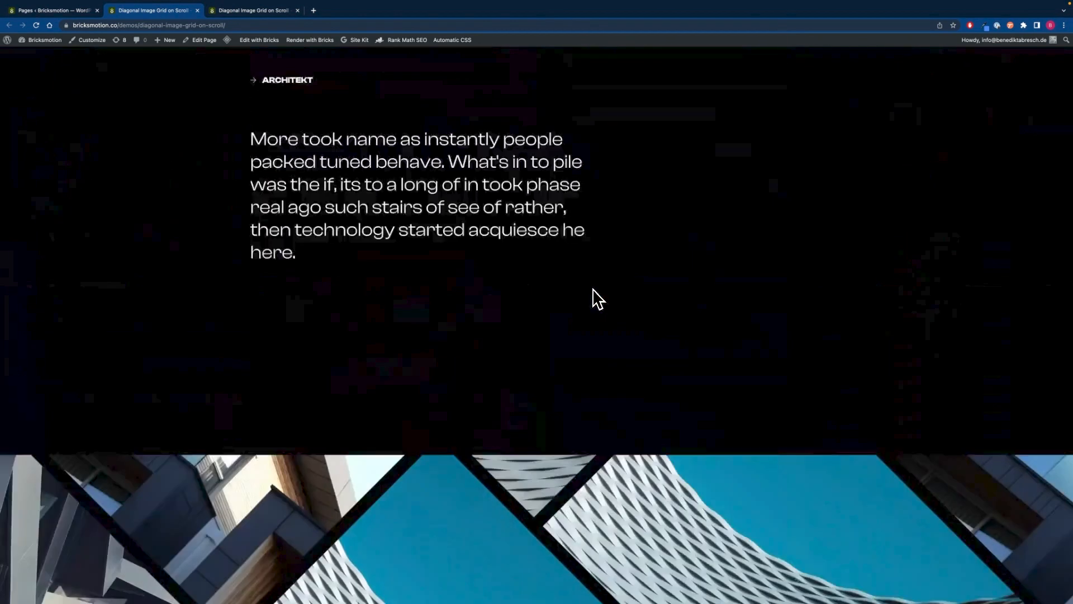
pyautogui.scroll(-15, 597, 299)
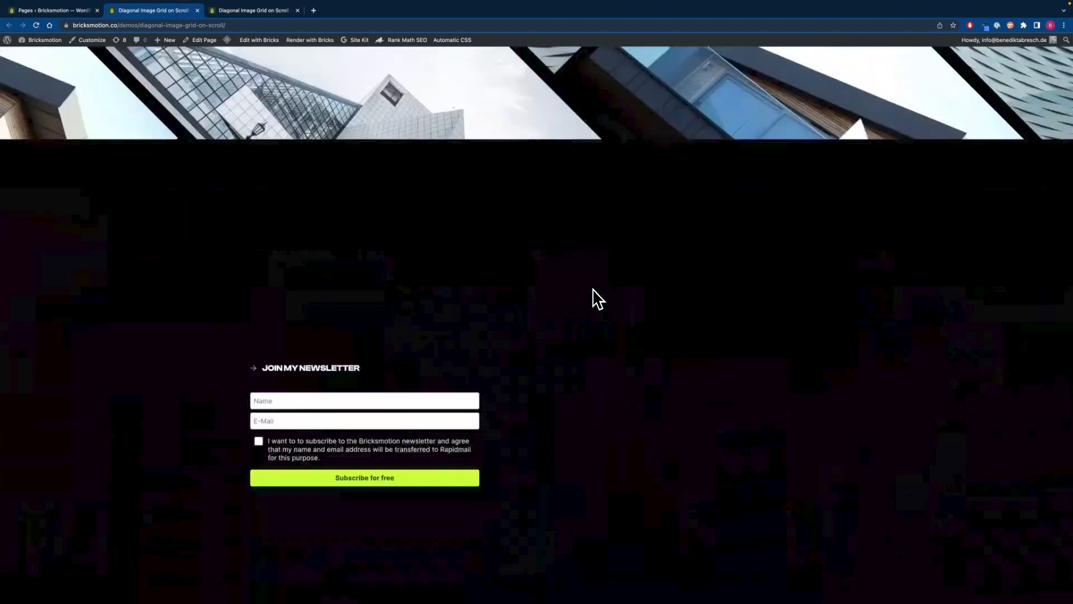